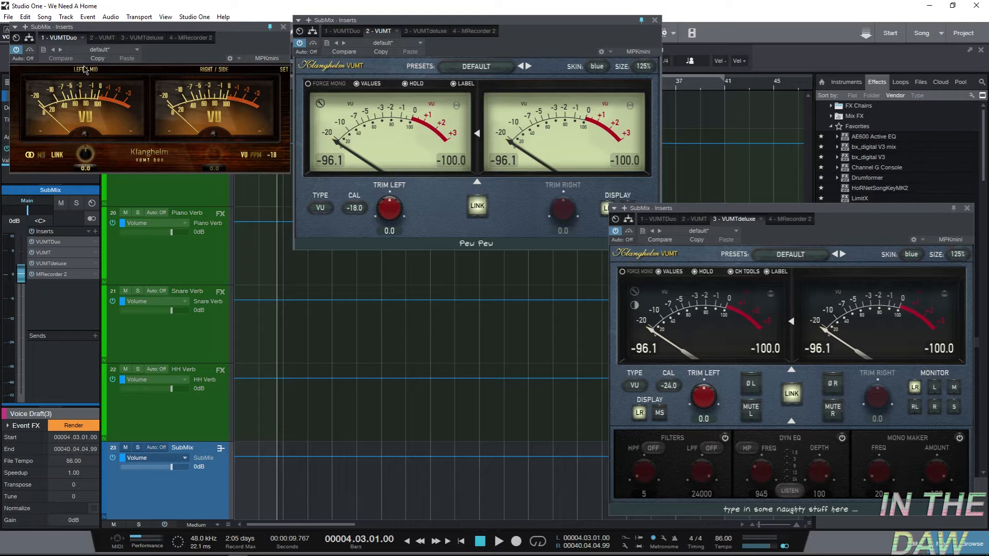
- Move the VUMTDuo window below the VUMT, set its VU reference level to -24 dB, and play the song through it
left_click_drag(132, 31, 395, 266)
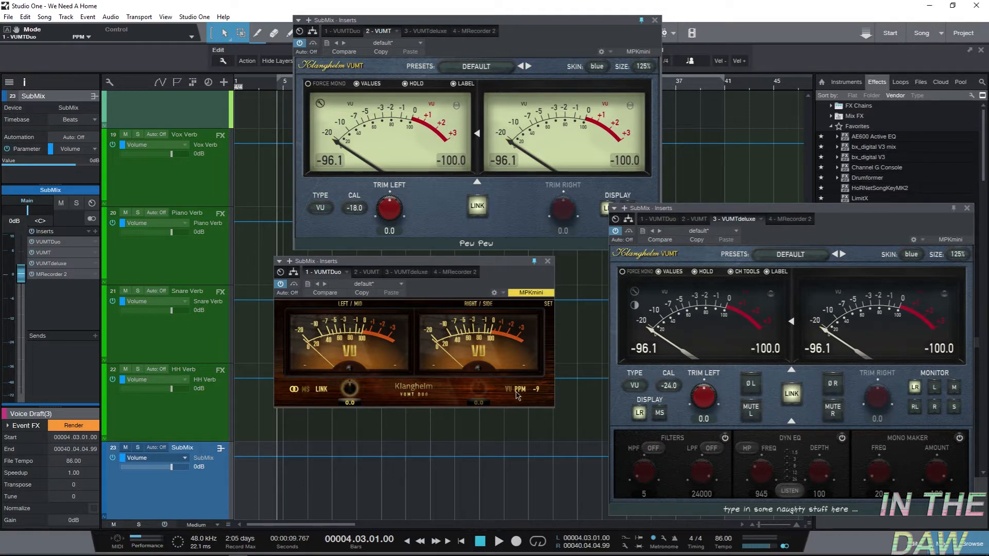
left_click(537, 390)
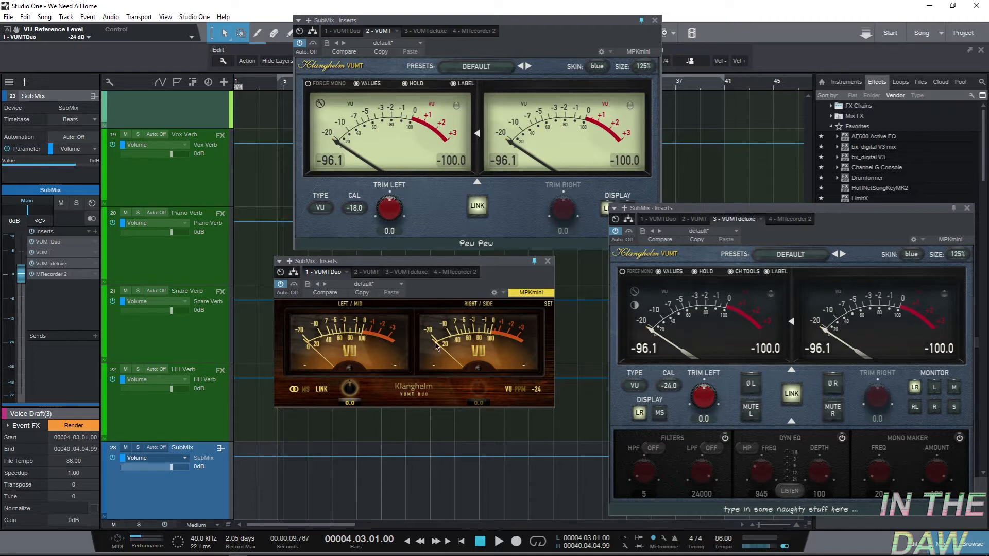
key("space")
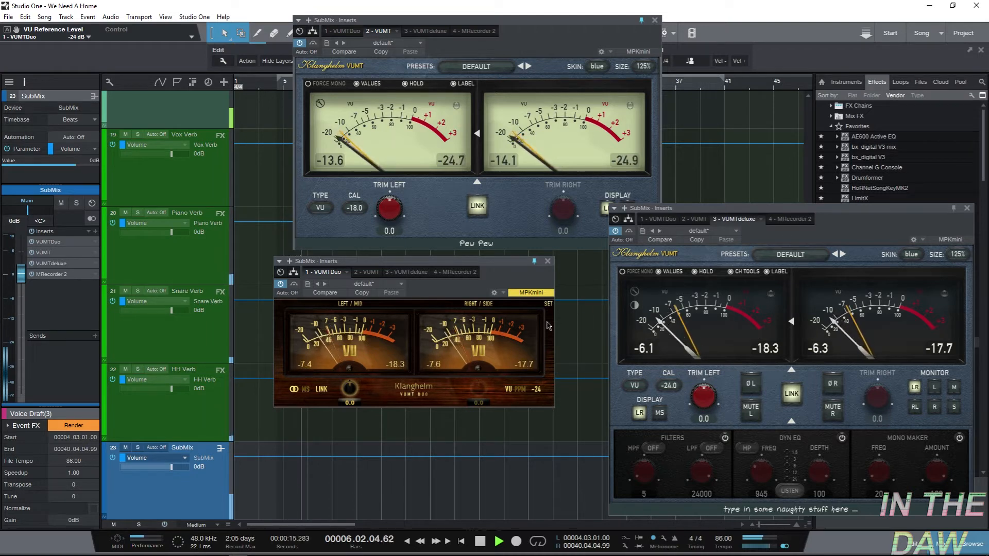
key("space")
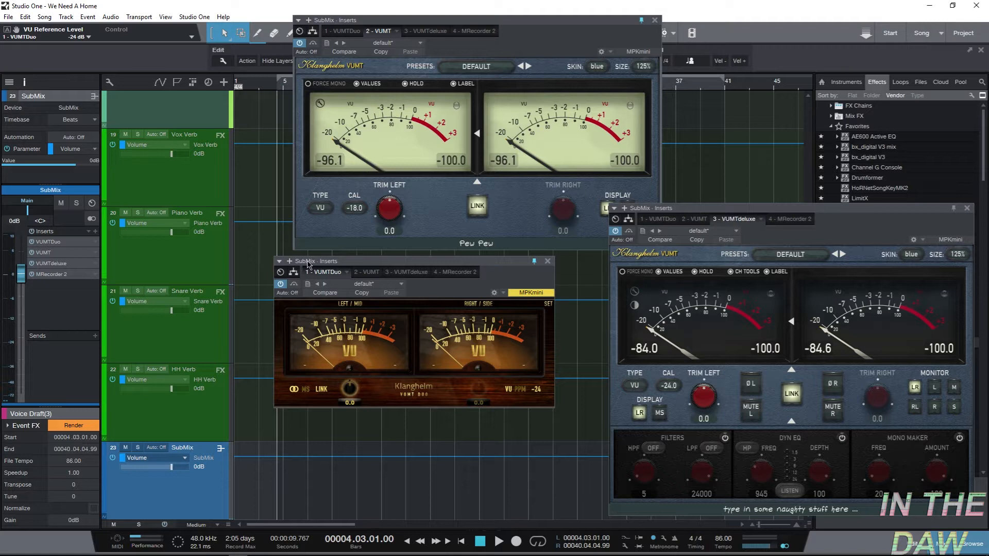
- Try mid-side mode and a 20 dB output gain on the VUMTDuo, restoring linked stereo and 0 dB
left_click(306, 391)
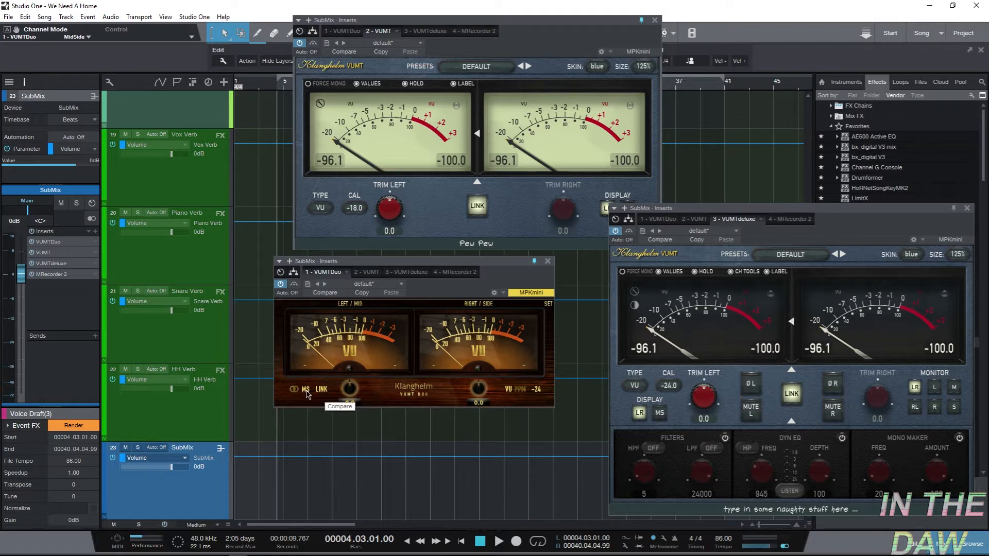
left_click(321, 390)
left_click(295, 392)
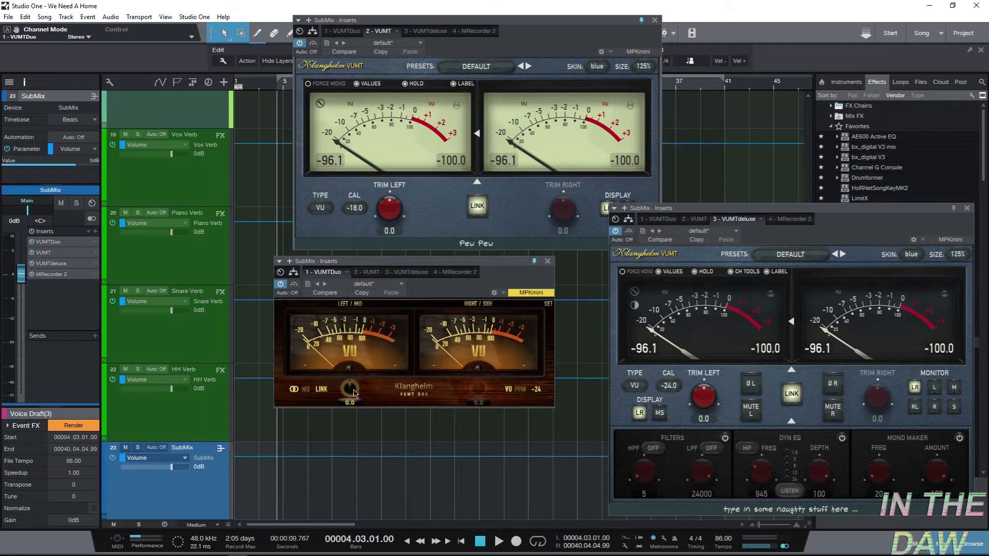
left_click_drag(352, 390, 402, 263)
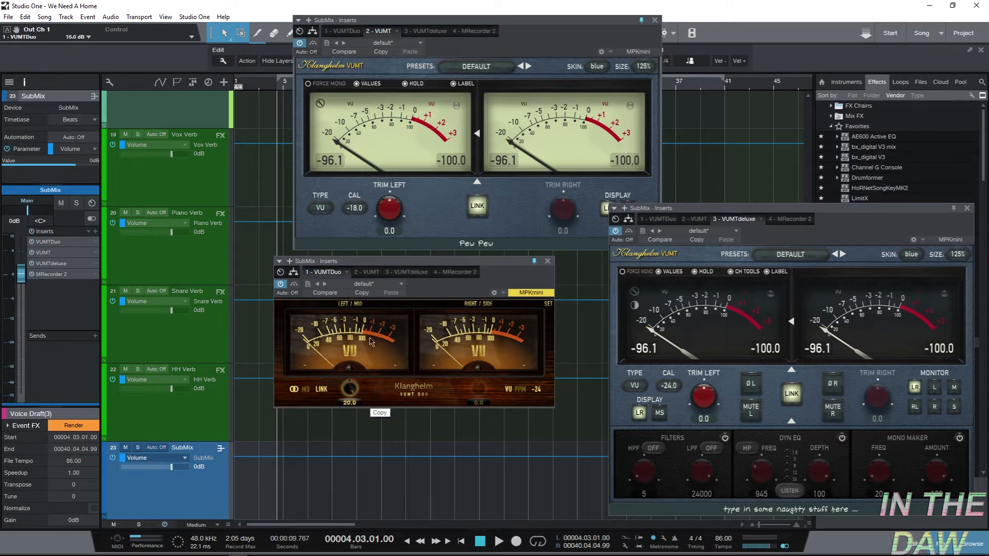
left_click(345, 392, "ctrl")
- Move the VUMTDuo window aside and place the VUMT window beside the VUMTdeluxe, over the arrangement
left_click_drag(371, 266, 267, 278)
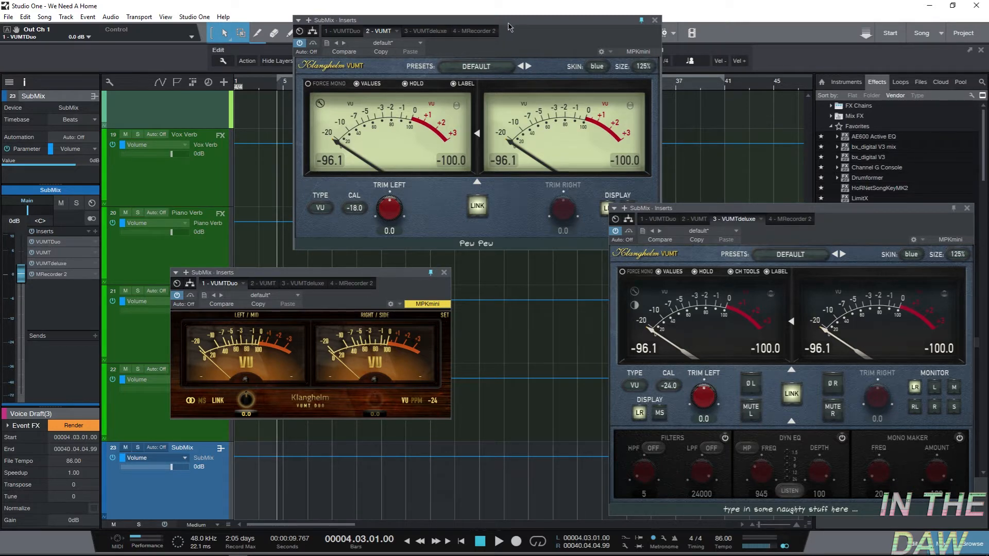
left_click_drag(509, 27, 364, 257)
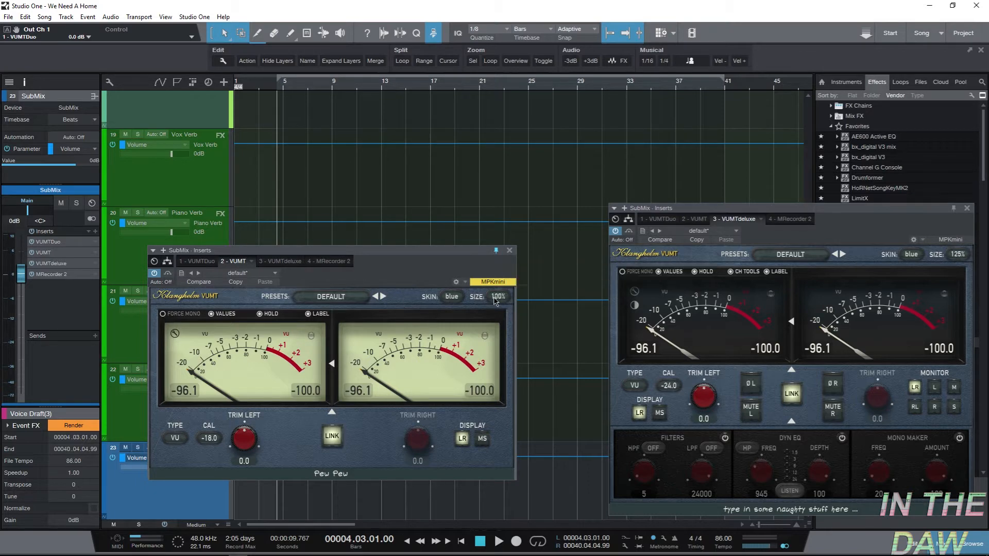
left_click_drag(402, 251, 466, 205)
- Cycle through the VUMT's skins, including creme, brown and neon, and return to the blue skin
left_click(495, 251)
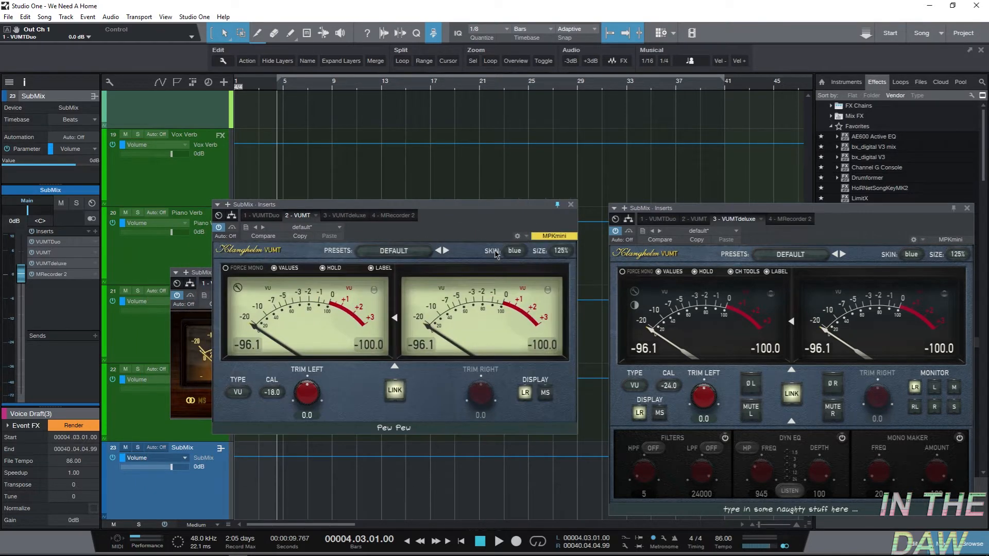
left_click(513, 252)
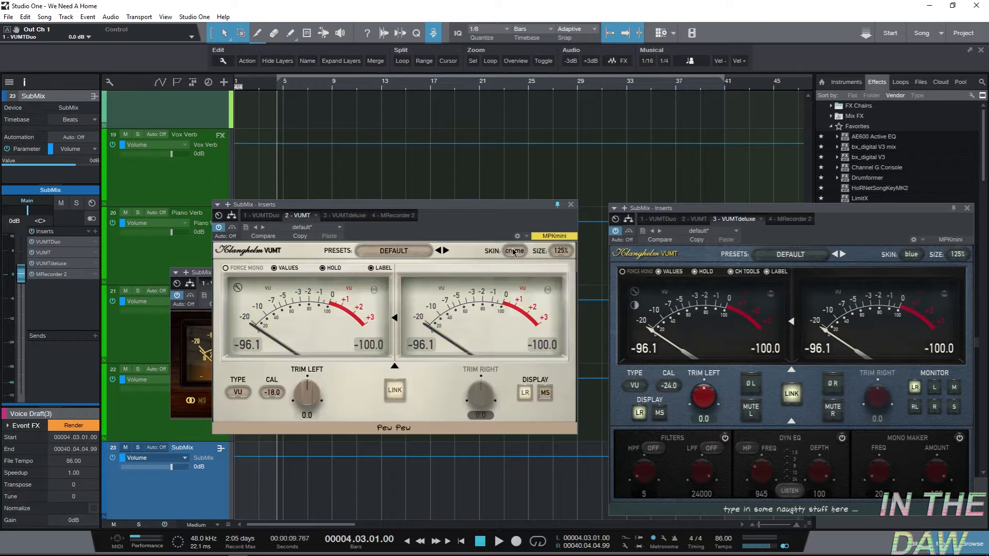
left_click(513, 252)
left_click(513, 252)
left_click(512, 252)
left_click(513, 252)
left_click(513, 252)
left_click(513, 252)
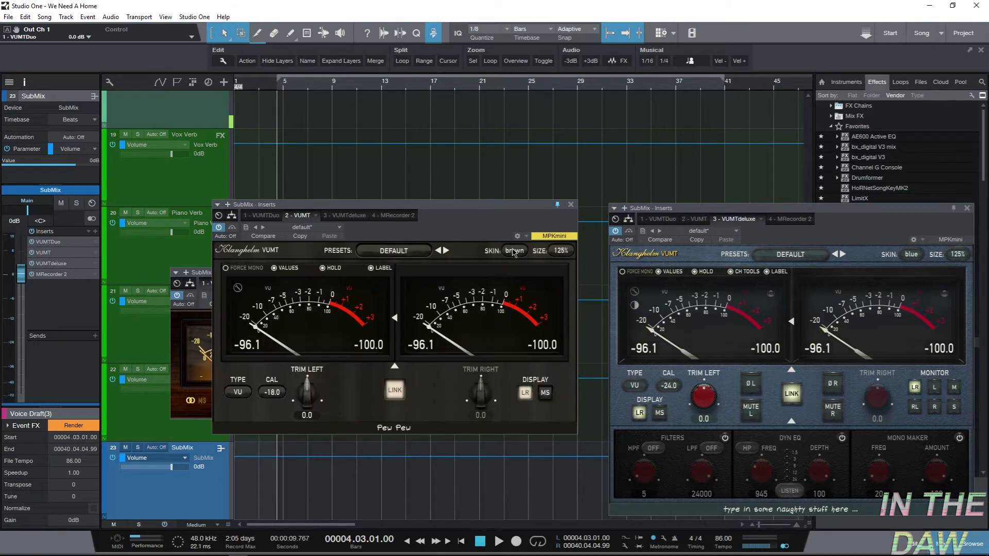
left_click(513, 252)
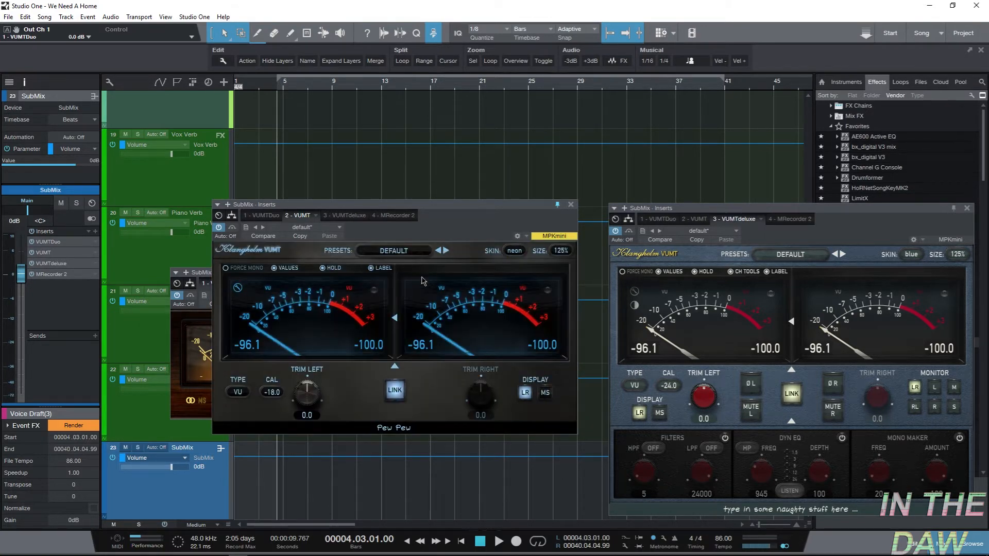
right_click(518, 252)
right_click(512, 253)
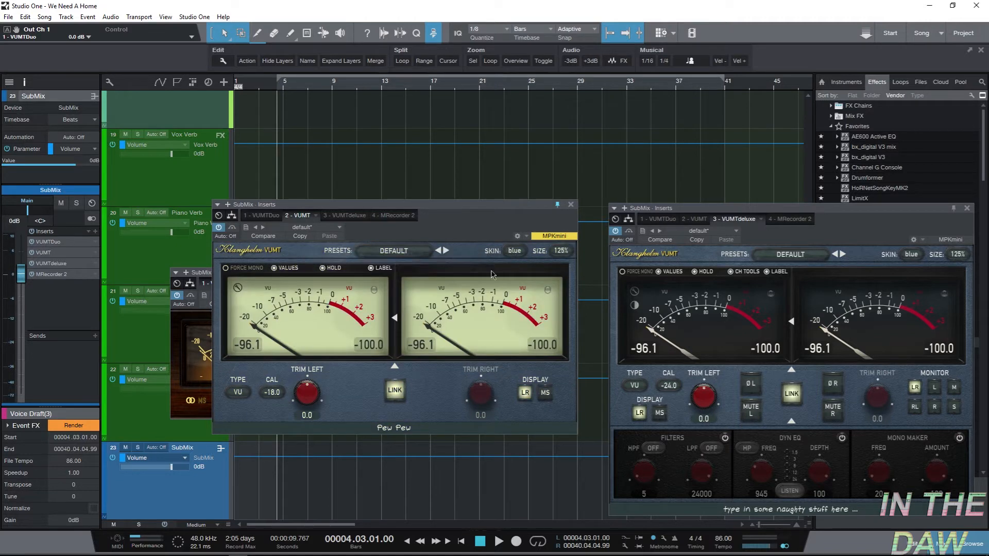
- Rearrange the VUMTDuo and VUMT windows near the track list so that the VUMTdeluxe stays uncovered
left_click_drag(452, 212, 536, 241)
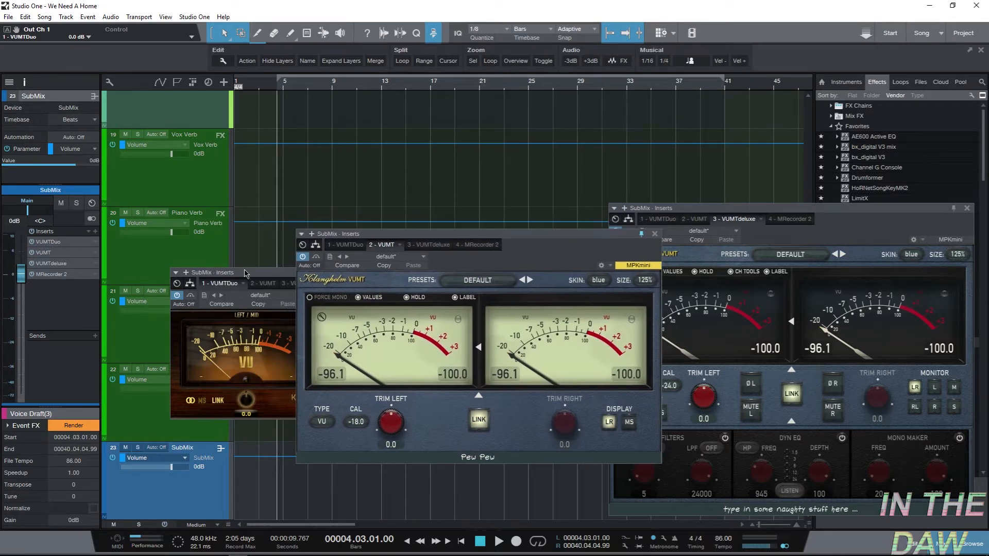
left_click_drag(247, 273, 173, 256)
left_click_drag(507, 244, 355, 239)
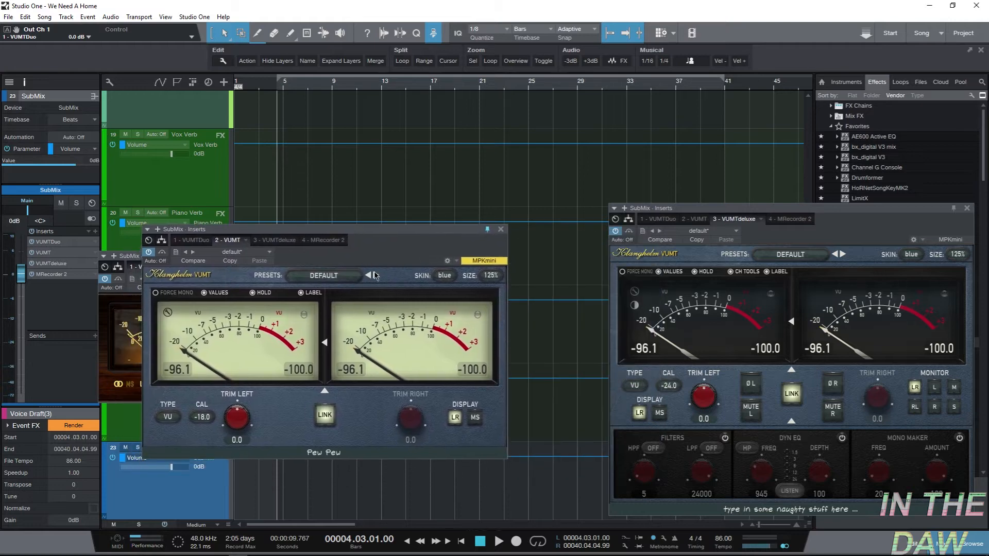
- Toggle the VUMT between its dual-meter and single-meter views, leaving it in the single-meter view
left_click(328, 343)
left_click(328, 343)
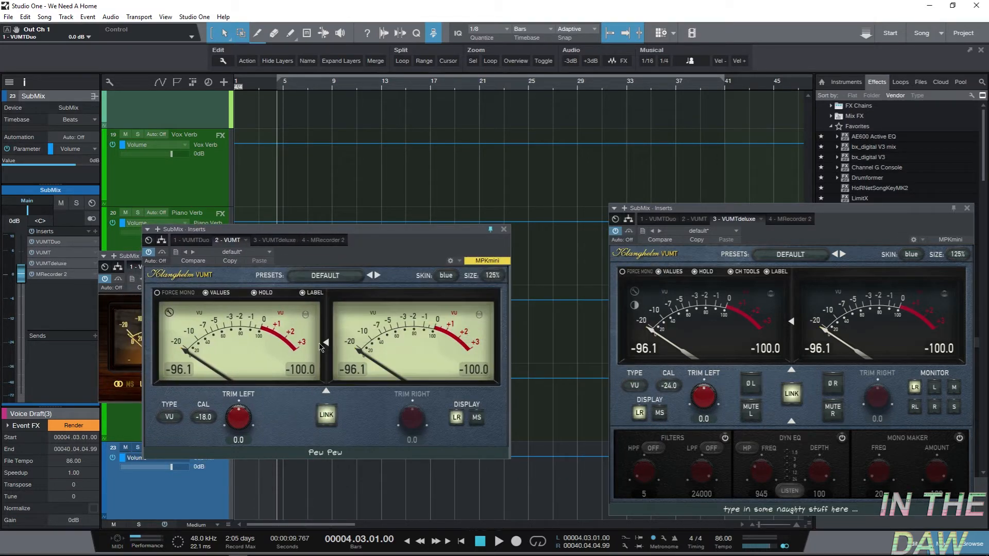
left_click(329, 344)
left_click(331, 343)
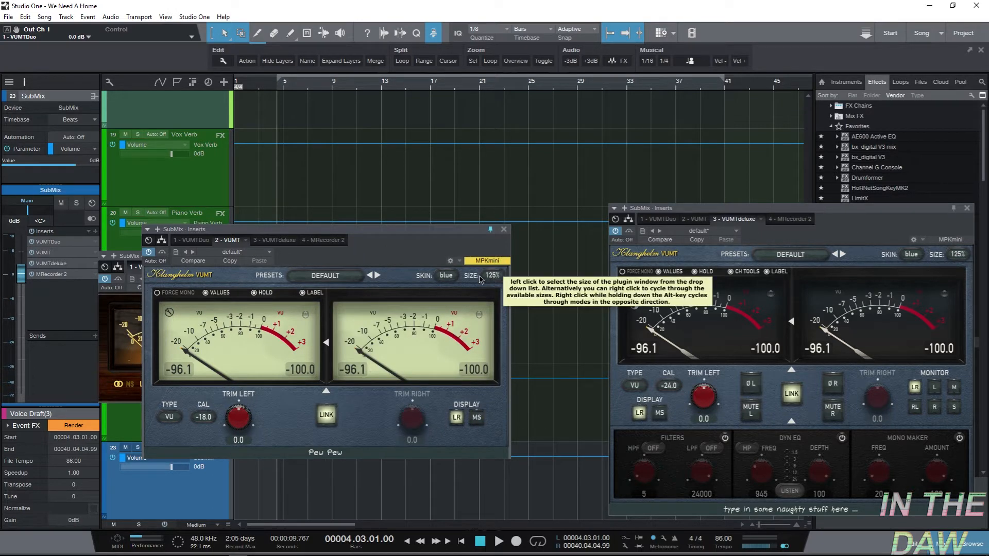
left_click(326, 342)
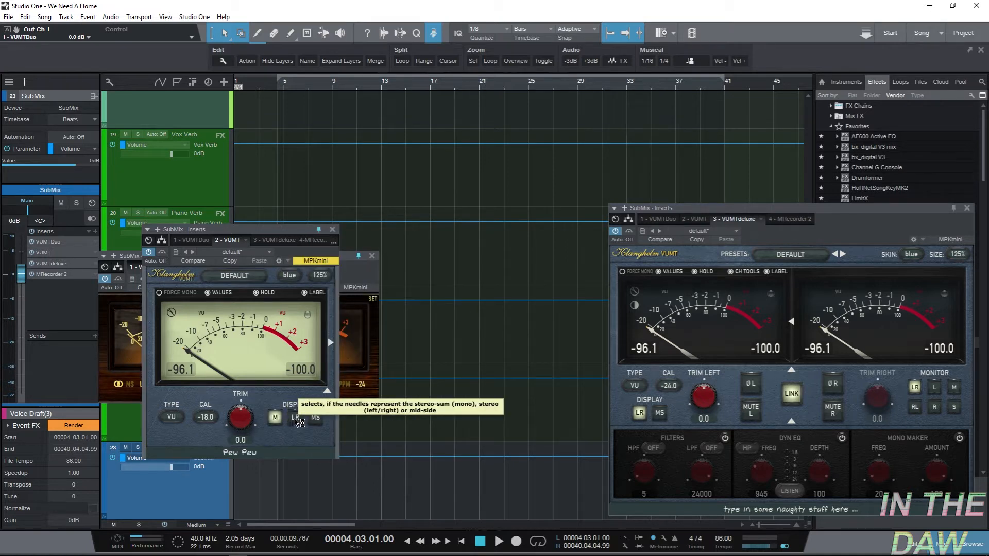
- Compare the LR and MS displays on the VUMT's single meter during playback, and leave the display on LR
left_click(296, 419)
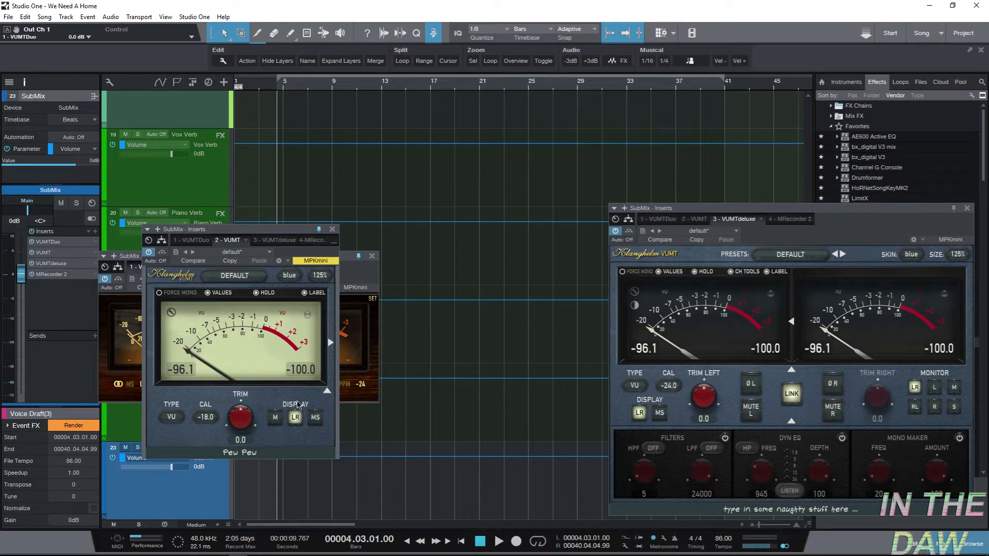
key("space")
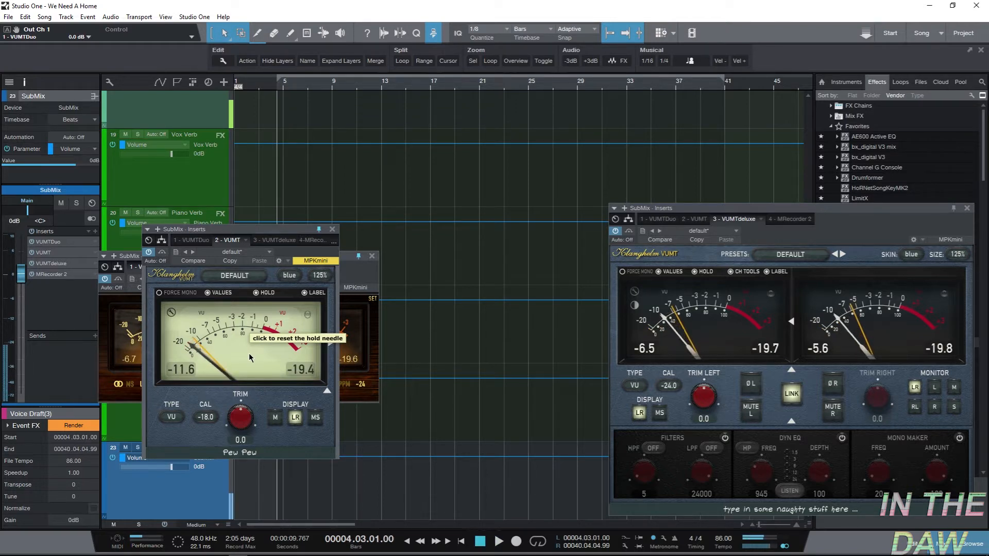
left_click(315, 417)
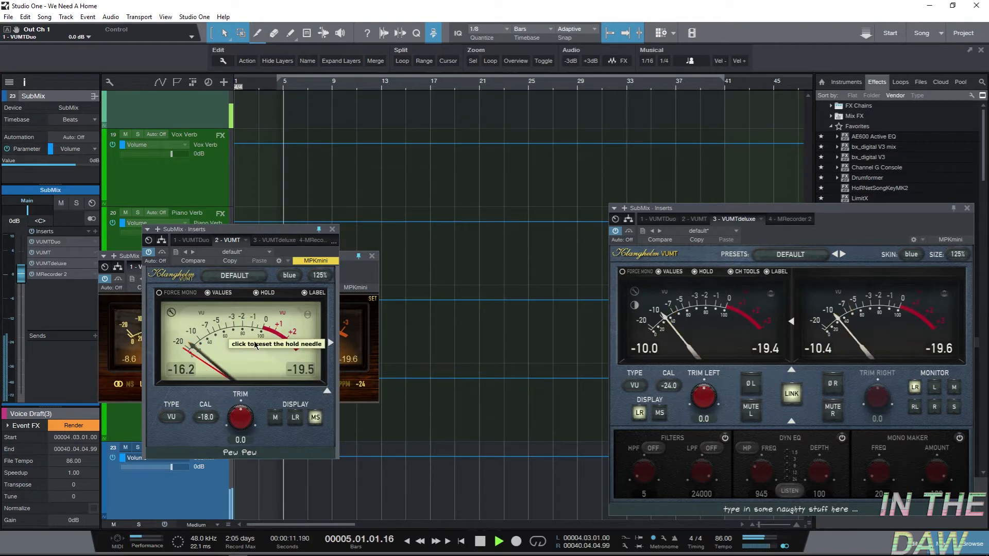
key("space")
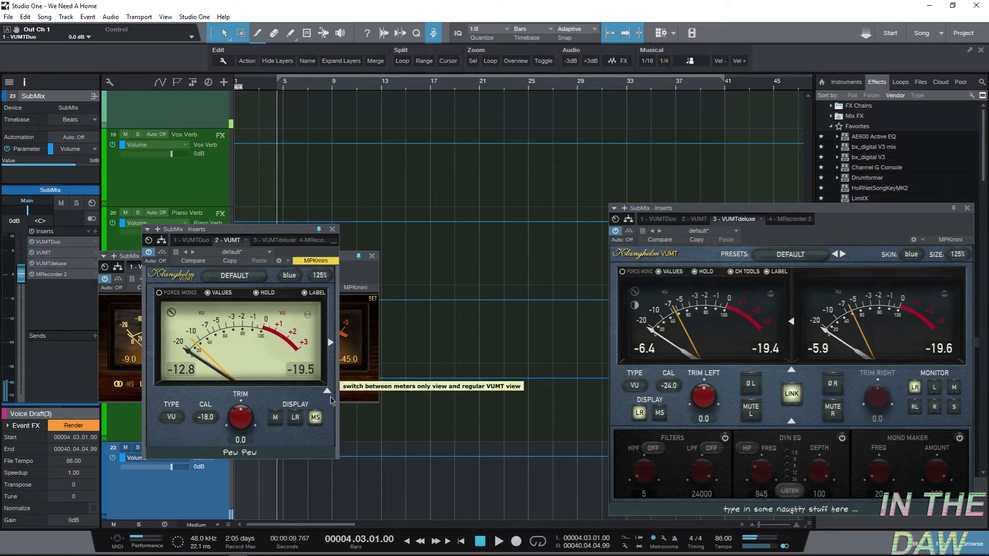
left_click(295, 417)
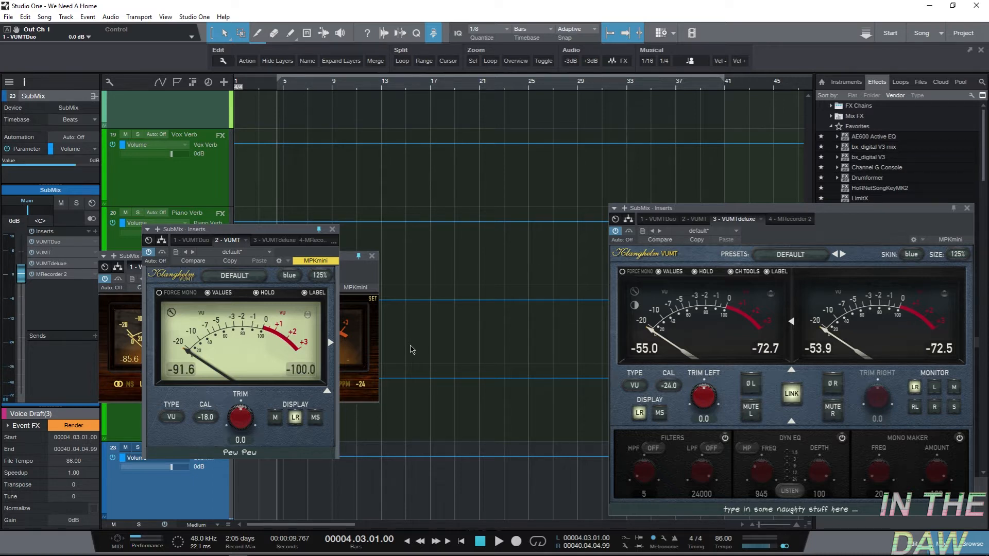
- Explore the VUMT's meter types and settings, trying DIN and RMS, and keep VU with the VUMT 2 mode
left_click(171, 417)
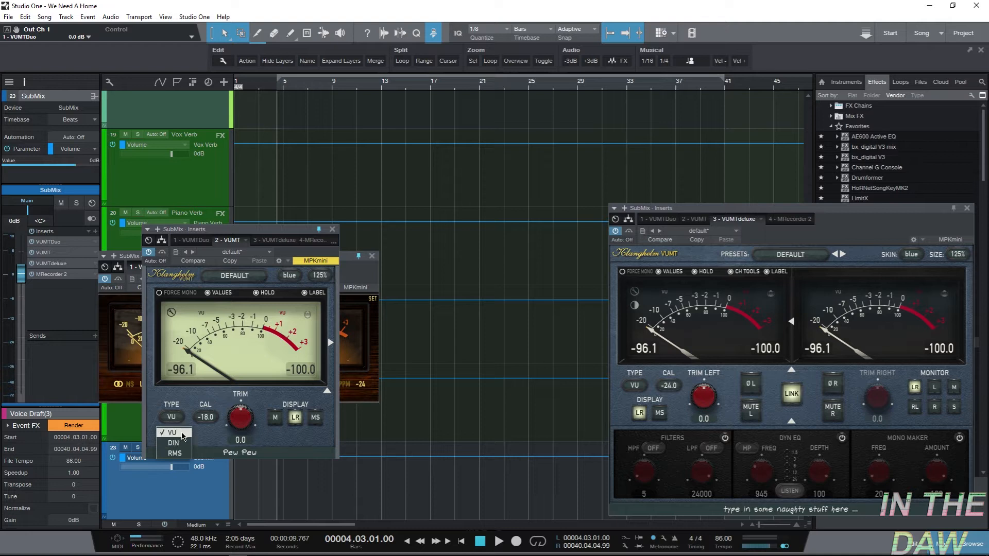
left_click(187, 329)
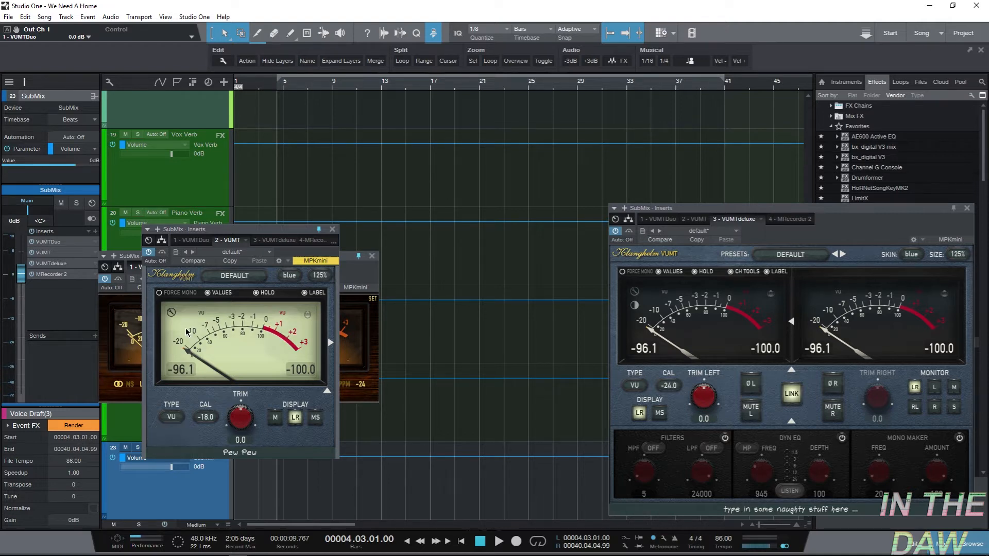
left_click(170, 316)
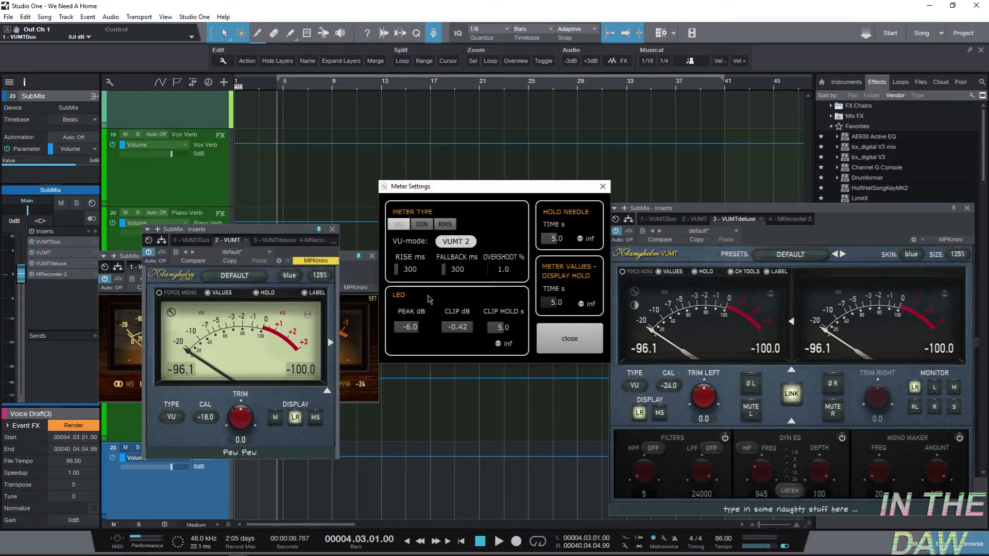
left_click(432, 224)
left_click(445, 224)
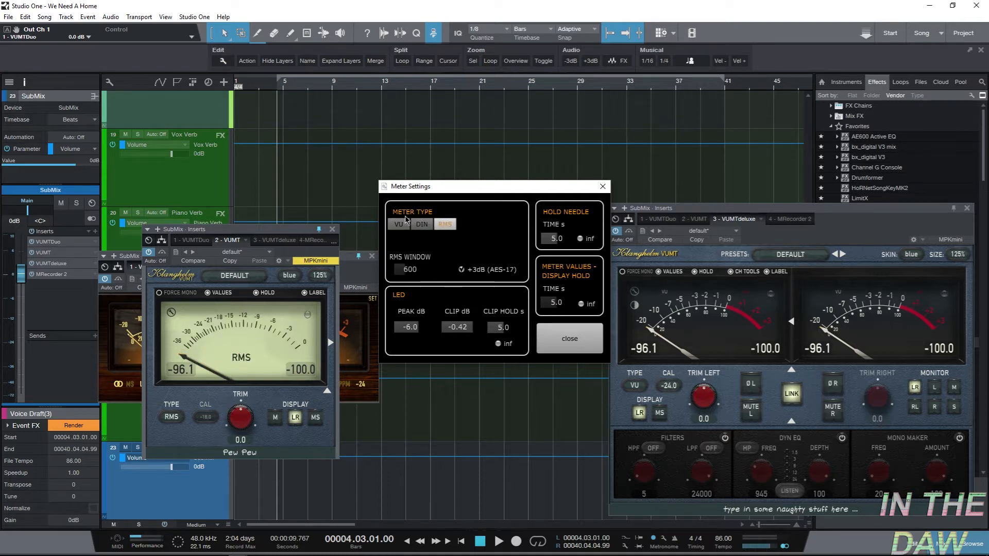
left_click(398, 225)
left_click(462, 248)
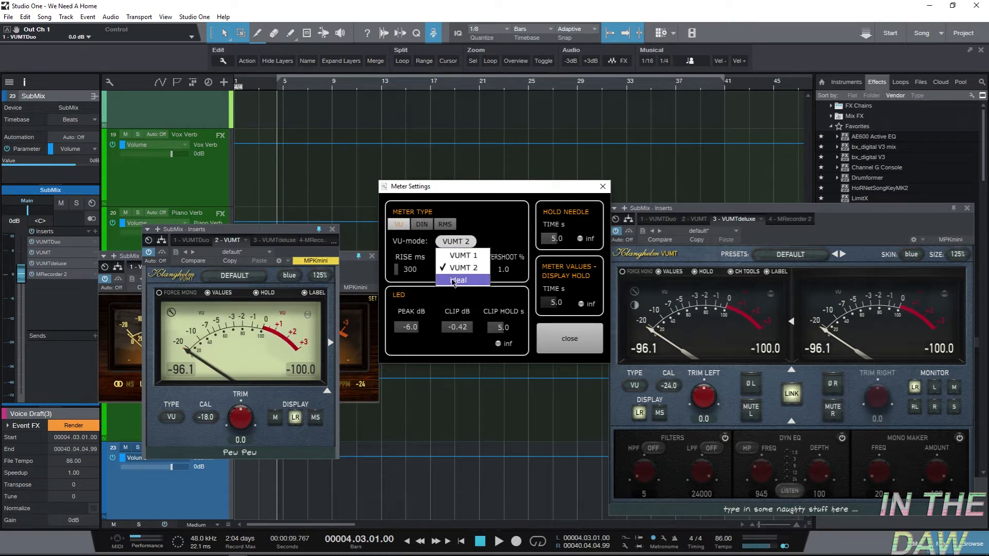
left_click(477, 267)
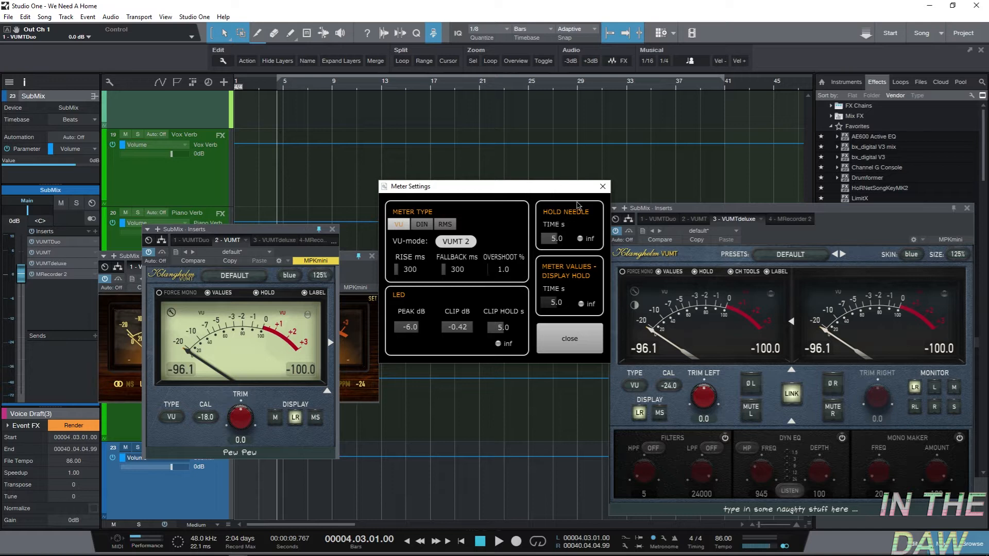
left_click(603, 186)
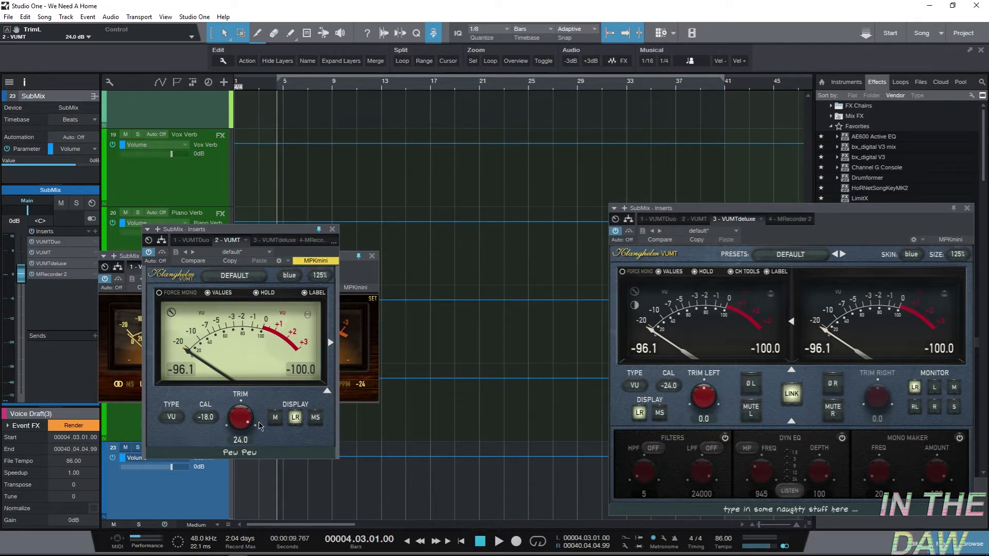
- Lower the VUMT's trim to 0.9 dB and change its label text to "Submix"
scroll(251, 422, "down", 4)
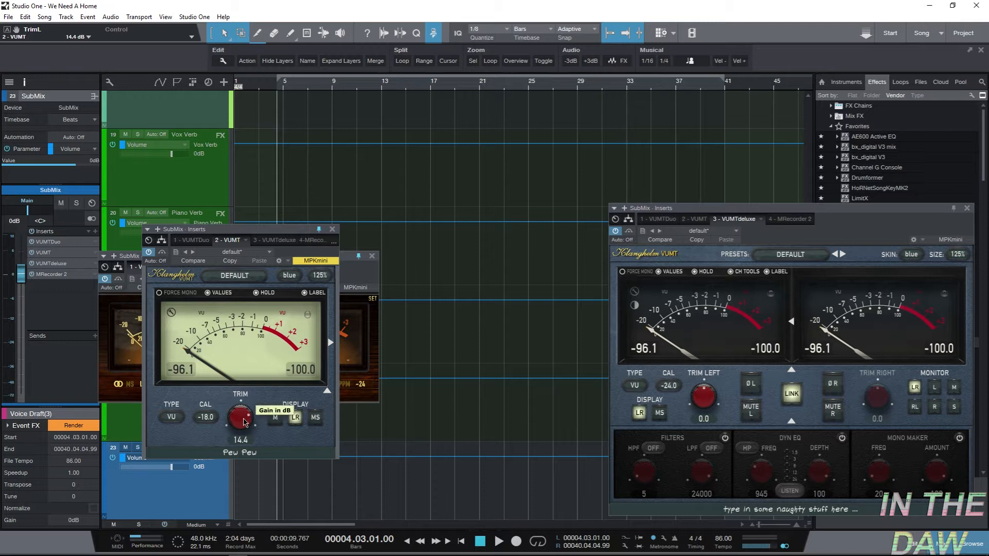
scroll(241, 424, "down", 5)
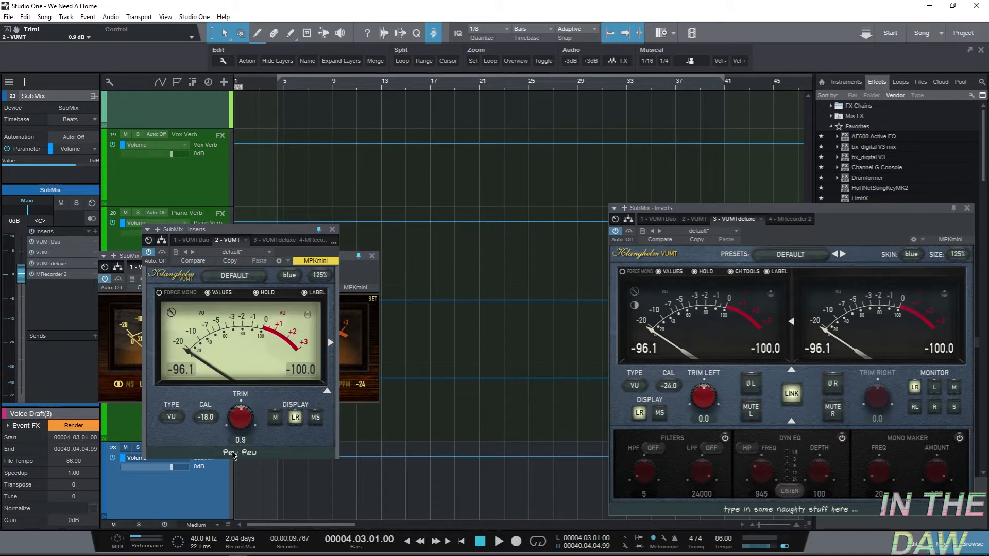
double_click(232, 456)
left_click_drag(232, 455, 119, 448)
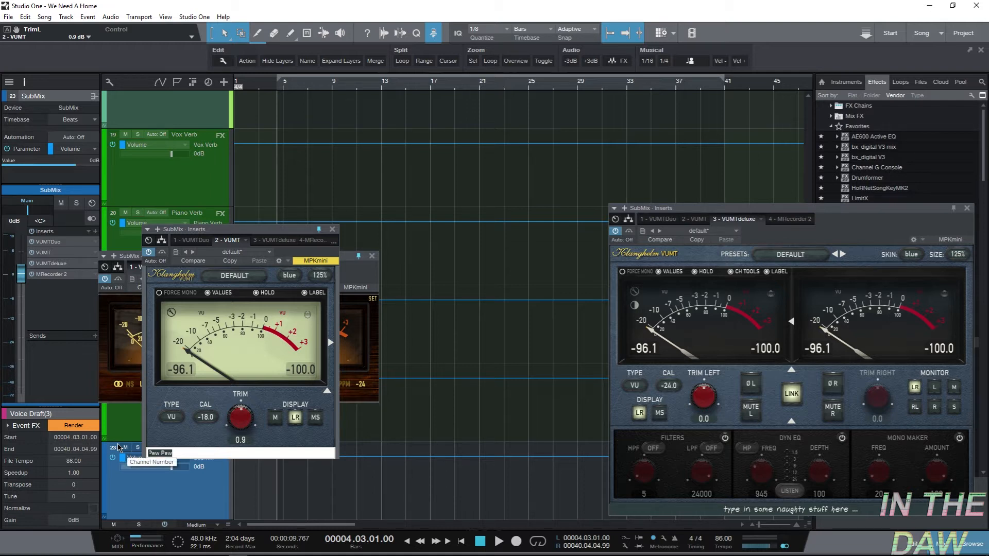
type("Submix")
key("Return")
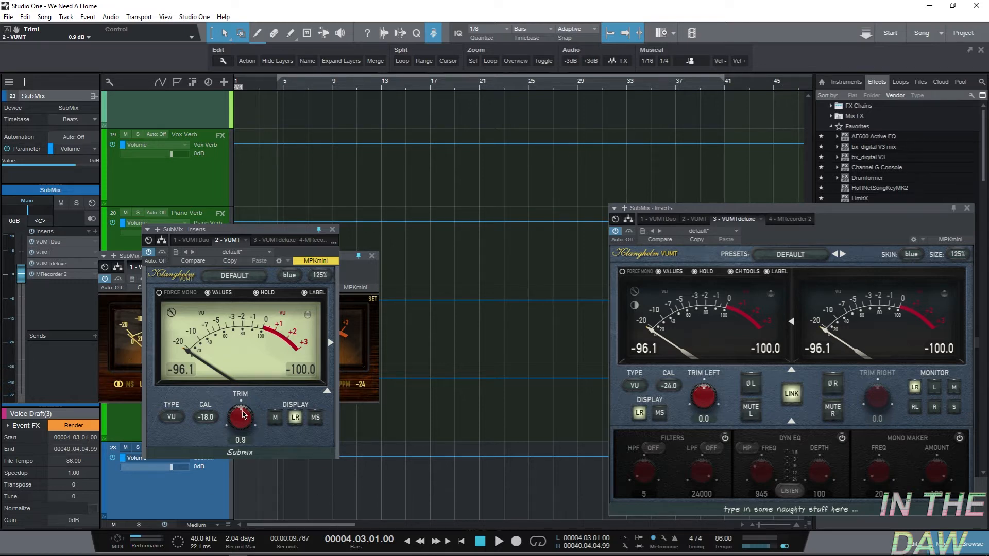
- Try higher and lower trim levels on the VUMT and reset the trim to 0.0 dB
left_click_drag(243, 415, 244, 418)
scroll(243, 420, "up", 10)
scroll(244, 423, "down", 5)
scroll(251, 430, "down", 6)
scroll(252, 437, "up", 1)
scroll(252, 436, "down", 1)
double_click(243, 424)
- Close the VUMT window and bring the VUMTDuo and VUMTdeluxe windows together over the arrangement, with VUMTdeluxe in front
left_click(332, 229)
left_click_drag(313, 257, 367, 171)
left_click_drag(805, 208, 399, 151)
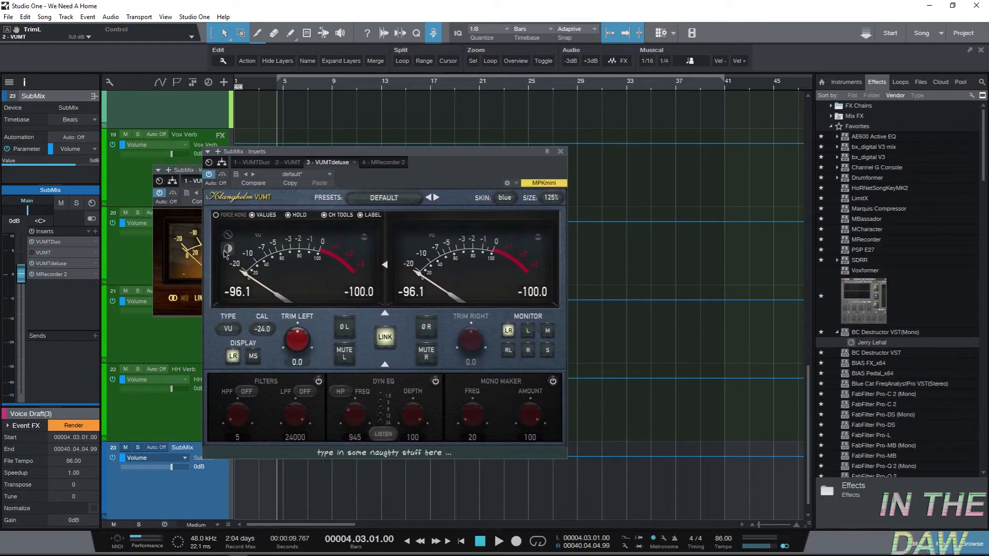
- Compare the VUMTdeluxe's light and dark meter faces, return to the dark one, and look over the meter settings
left_click(228, 249)
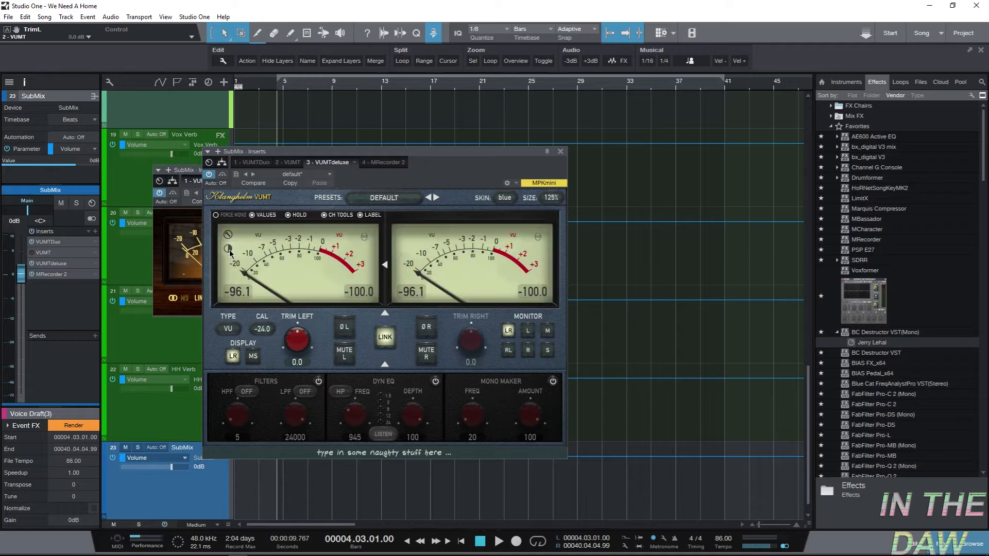
left_click(228, 249)
left_click(228, 249)
left_click(228, 250)
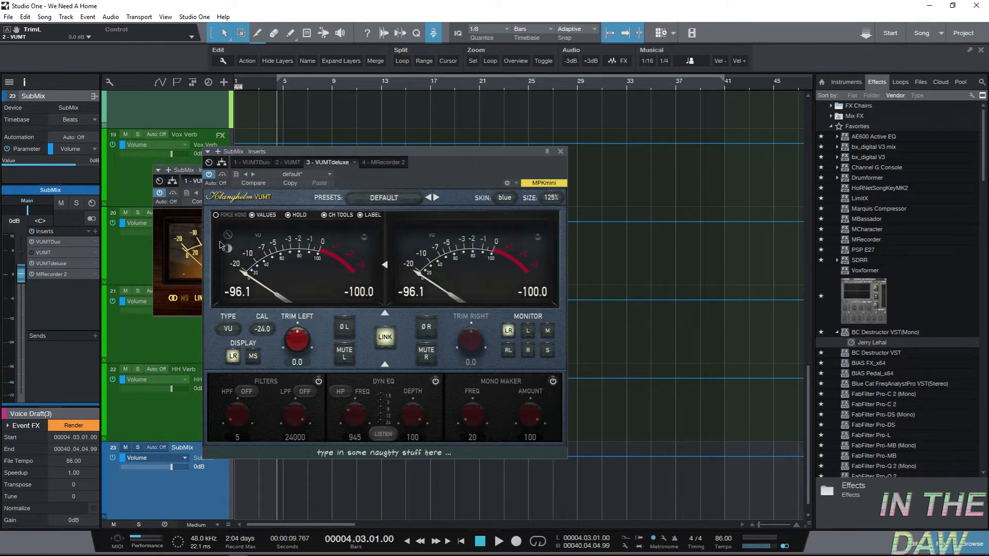
left_click(227, 236)
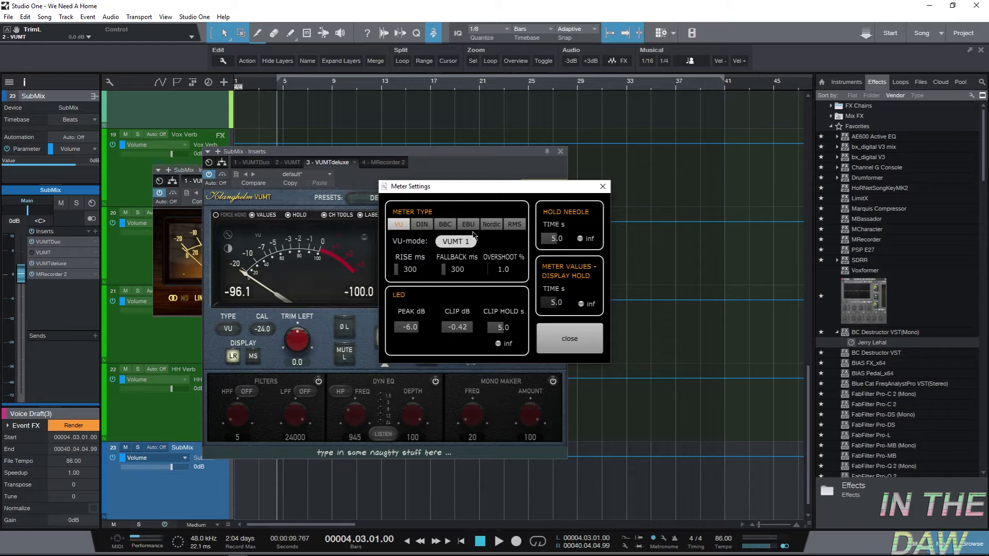
left_click(603, 186)
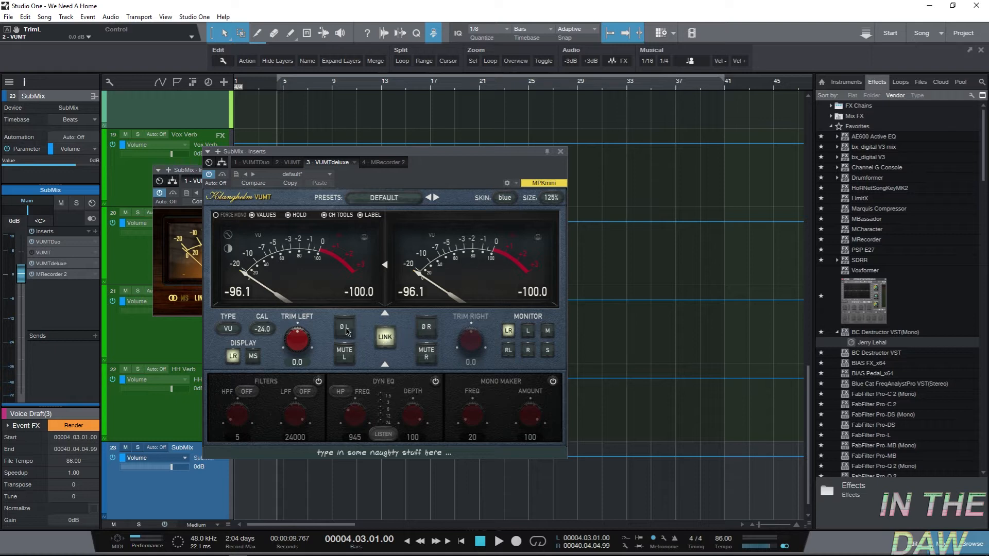
- Try the VUMTdeluxe's phase invert and mute switches on both channels, leaving all of them off
left_click(345, 329)
left_click(430, 353)
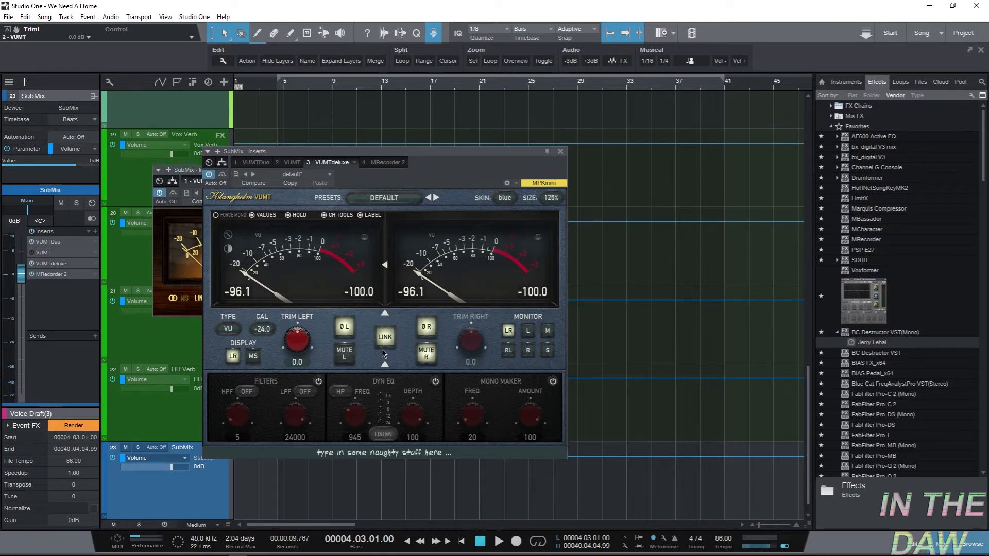
left_click(337, 355)
left_click(346, 333)
left_click(344, 358)
left_click(429, 334)
left_click(428, 351)
- Step through the VUMTdeluxe's L, M, R, RL and S monitor modes and return to LR
left_click(528, 331)
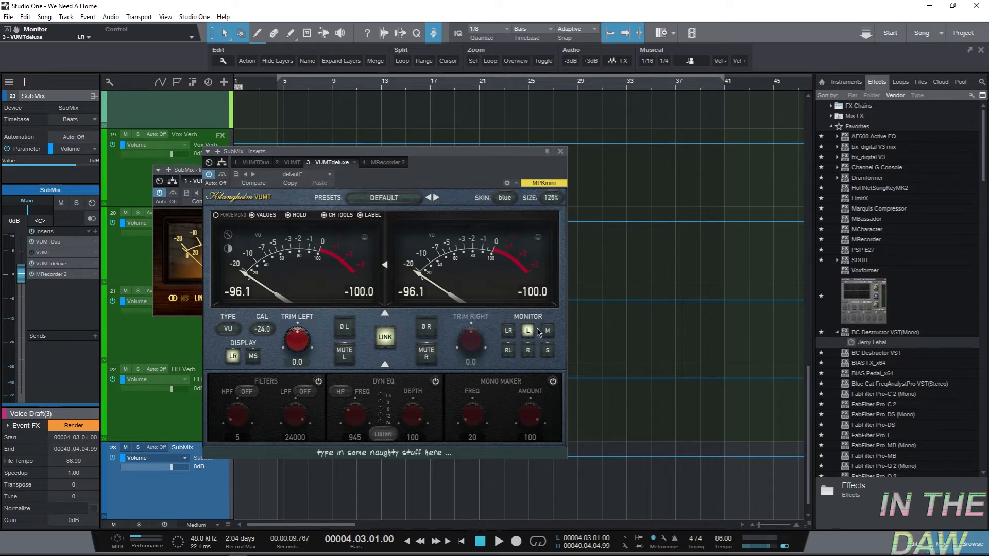
left_click(549, 332)
left_click(528, 351)
left_click(510, 353)
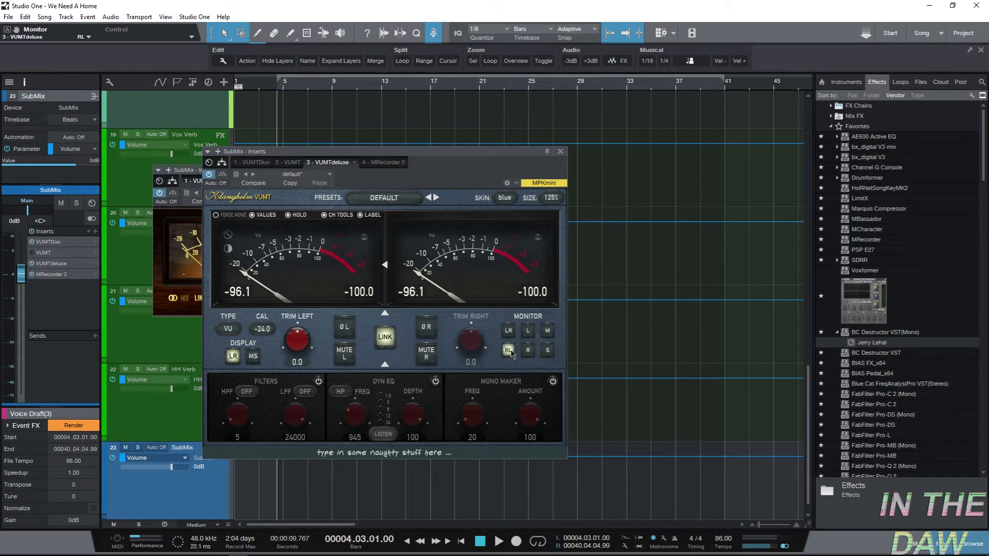
left_click(546, 352)
left_click(508, 331)
- Switch the VUMTdeluxe's display to MS and back to LR, and view the available meter types while keeping VU
left_click(252, 359)
left_click(235, 361)
left_click(231, 332)
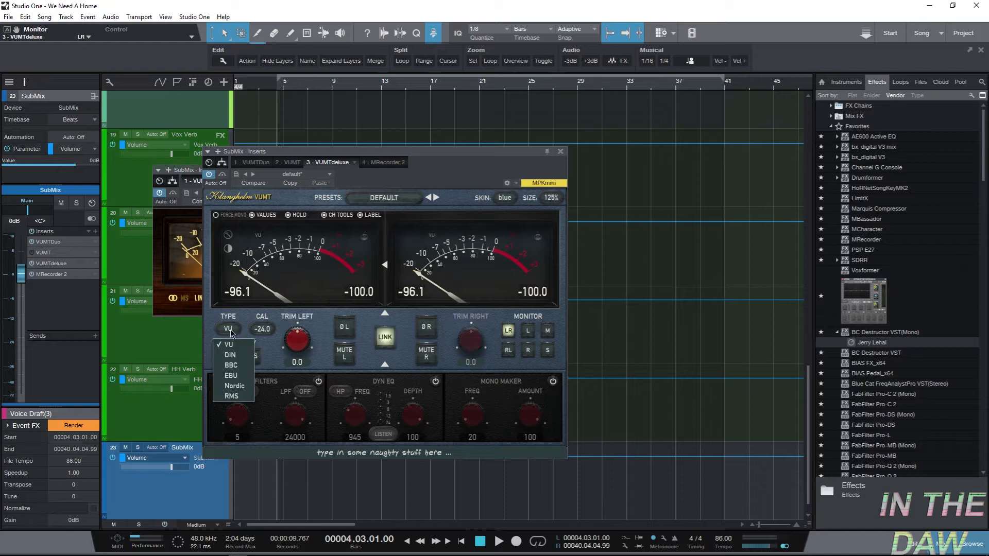
left_click(366, 317)
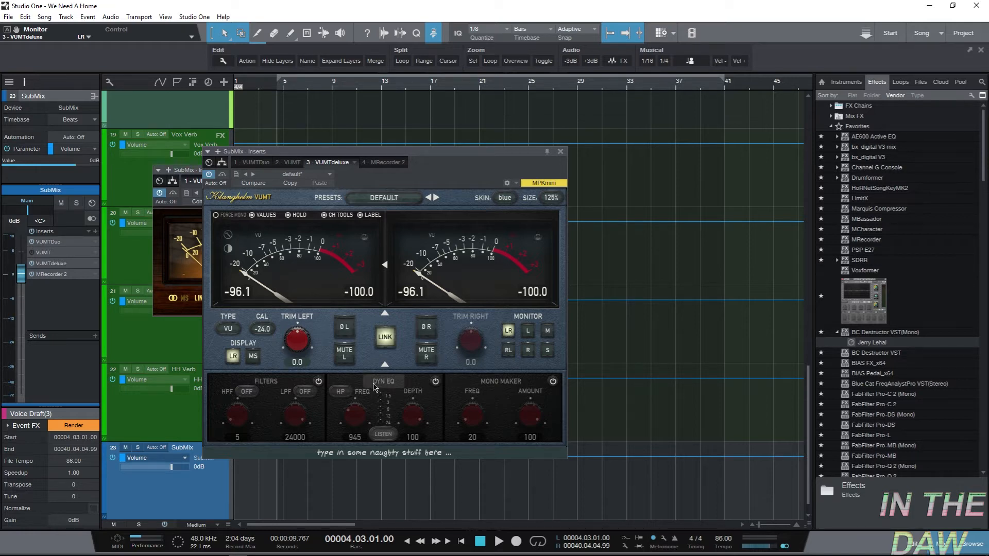
- Enable the VUMTdeluxe's filter section and try the HPF and LPF frequencies, leaving them at 5 and 24000 Hz
left_click(318, 382)
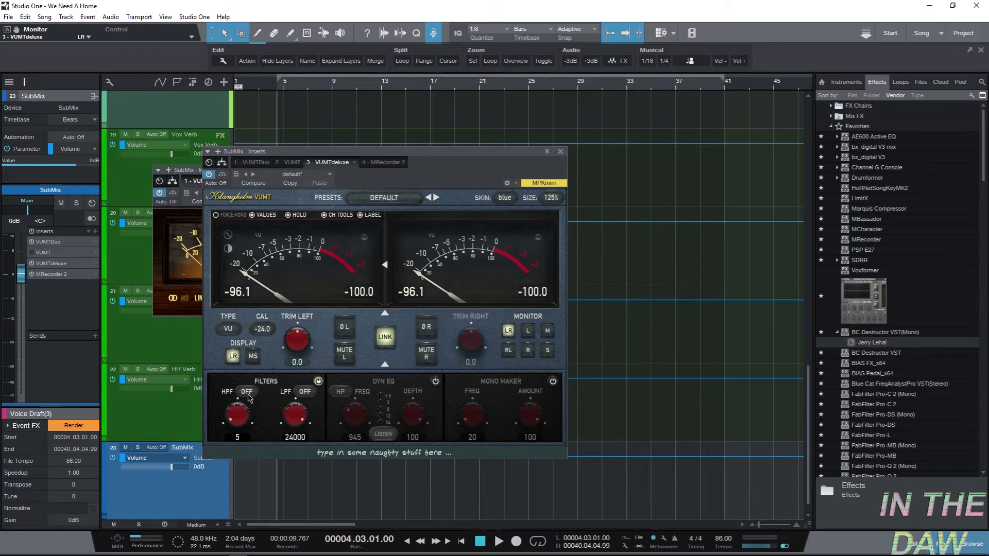
left_click_drag(236, 428, 319, 205)
double_click(239, 424)
left_click_drag(286, 418, 357, 292)
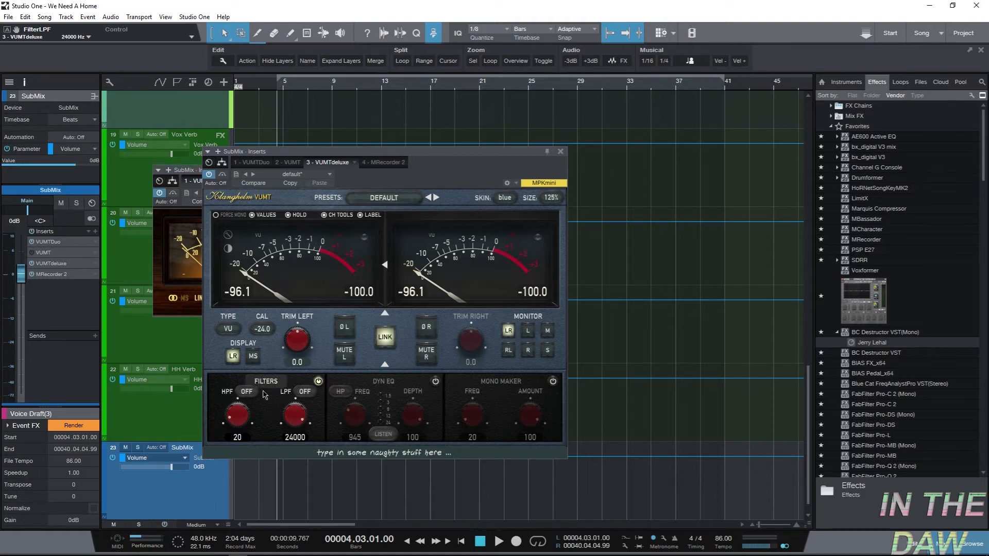
left_click_drag(251, 399, 243, 434)
- Set the HPF to 24 dB, sweep it up to 3600 Hz and back to 5 Hz during playback, and turn it off
left_click(247, 392)
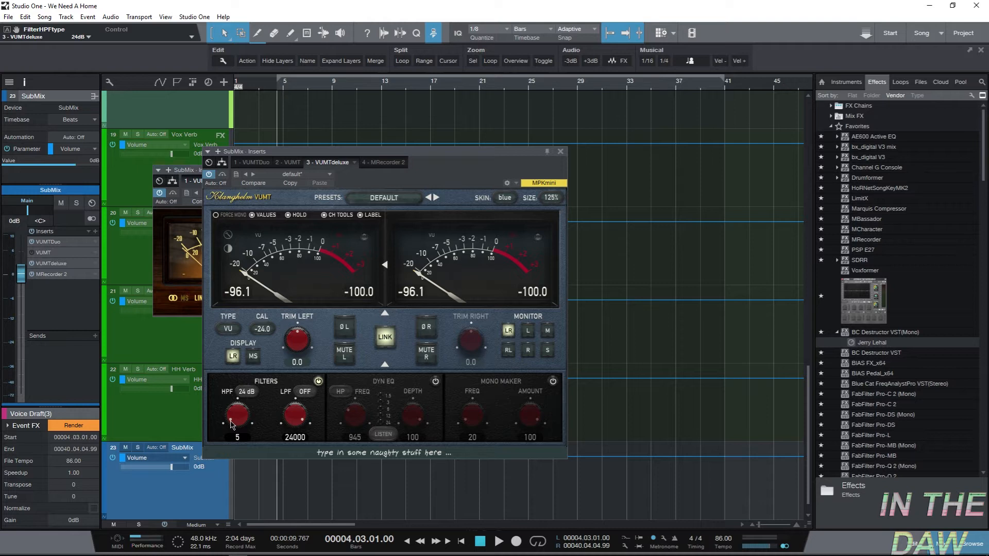
key("space")
left_click_drag(232, 425, 234, 395)
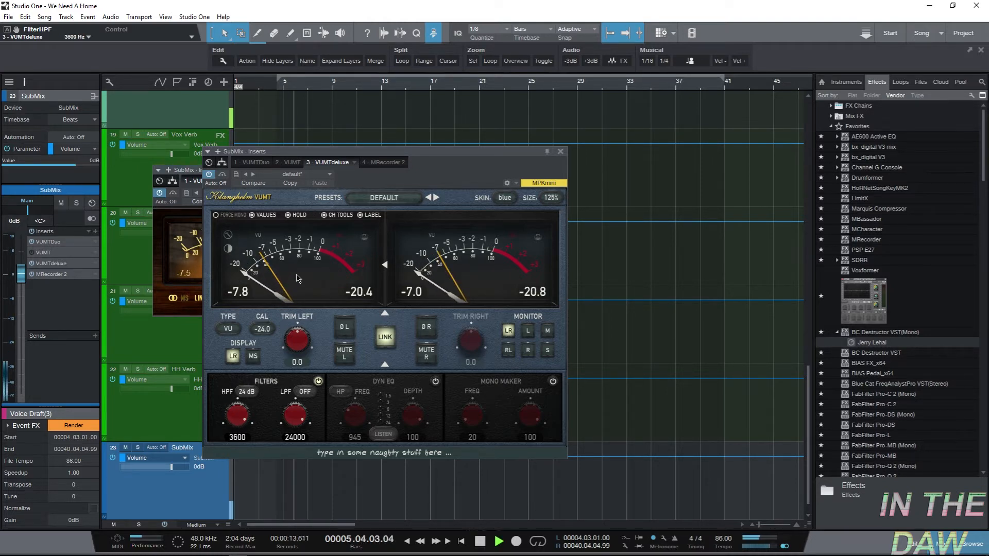
left_click_drag(296, 278, 240, 457)
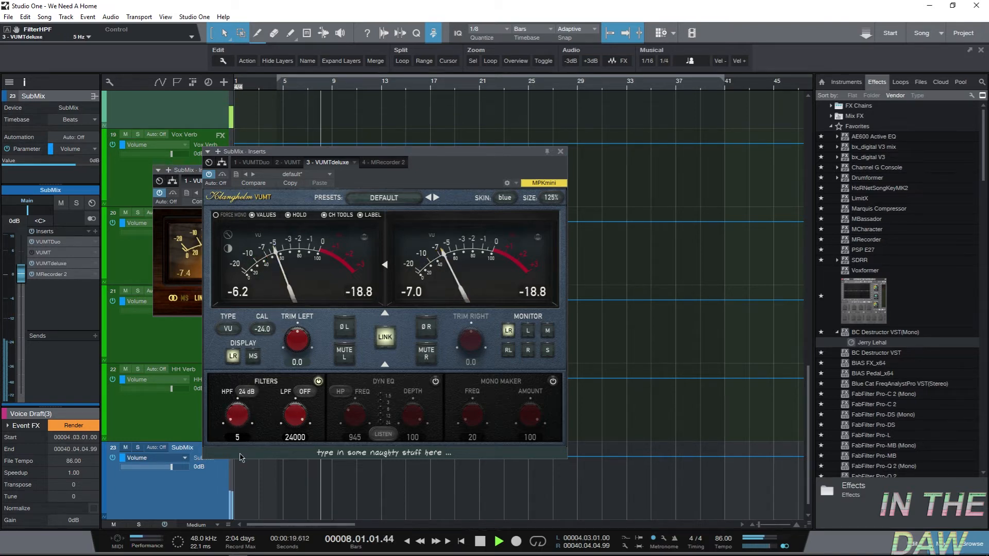
left_click(247, 392)
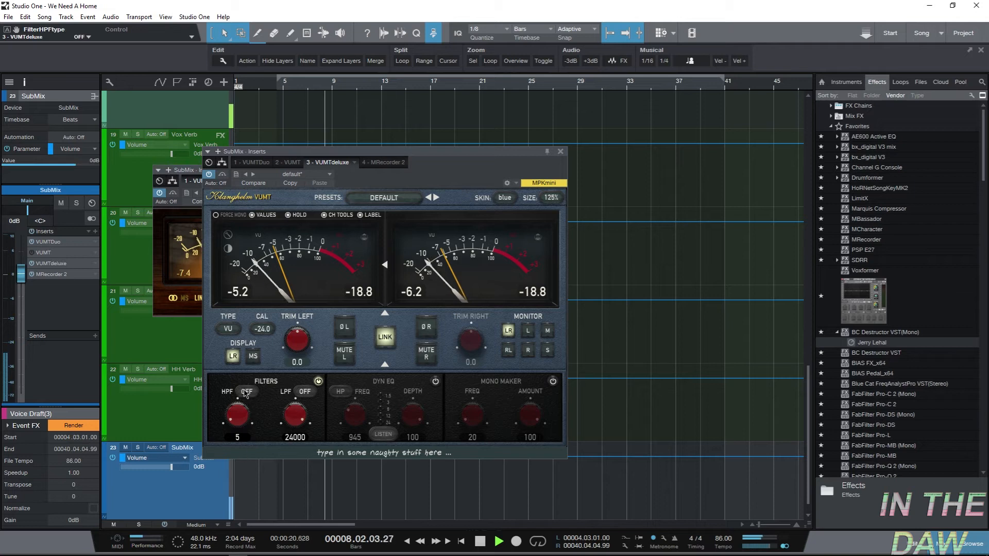
- Set the LPF to 24 dB, sweep it to 600 Hz and back to 24000 Hz, and stop playback with the filter section disabled
left_click(305, 392)
left_click_drag(295, 415, 290, 515)
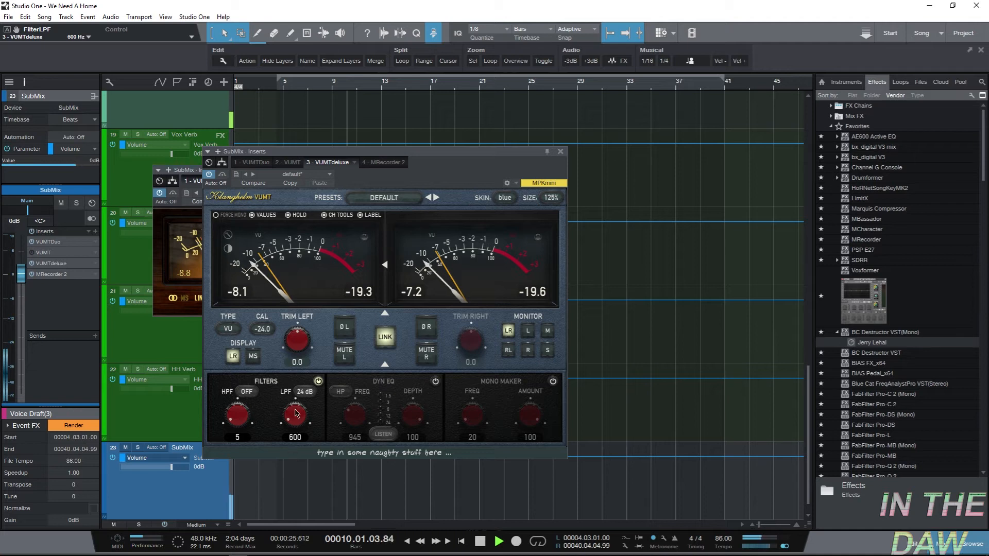
left_click_drag(295, 413, 342, 210)
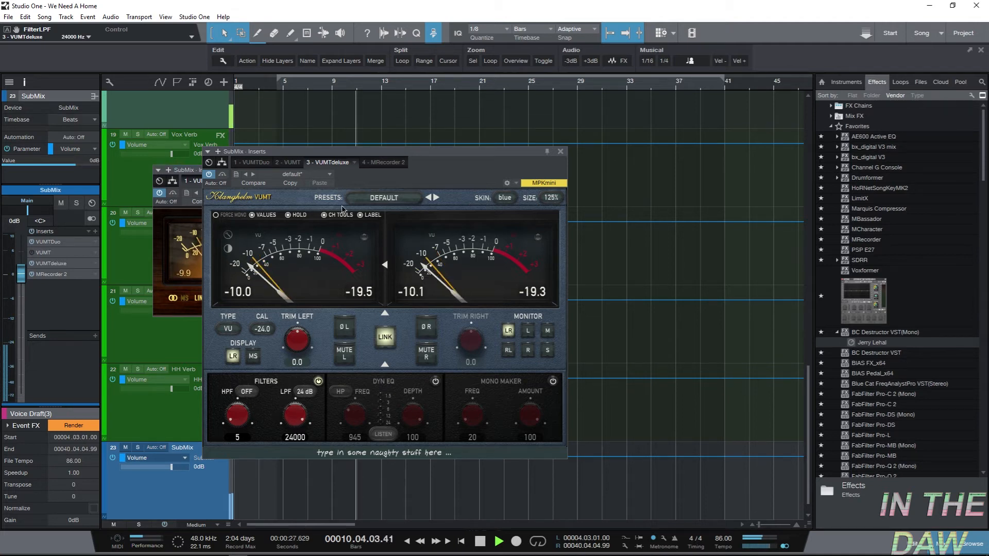
key("space")
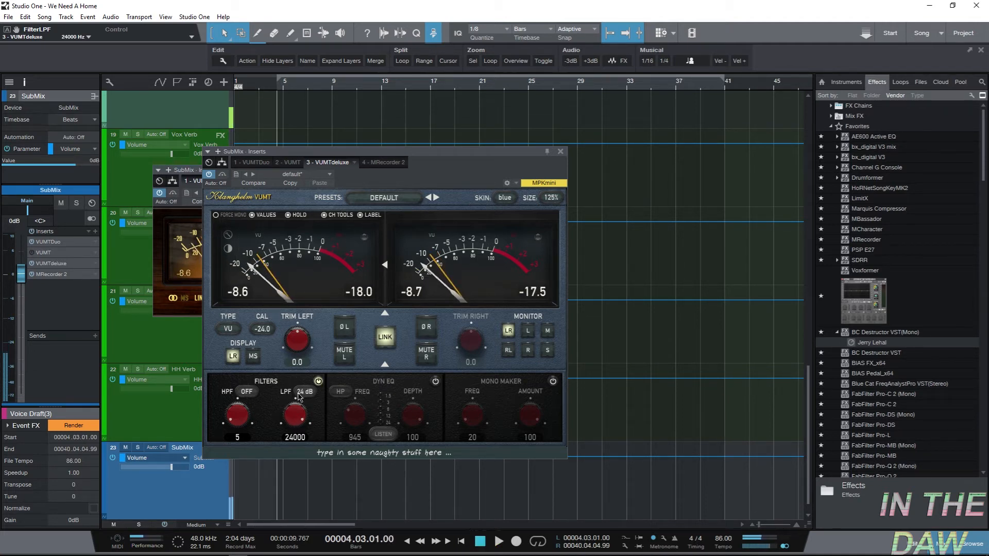
left_click(318, 381)
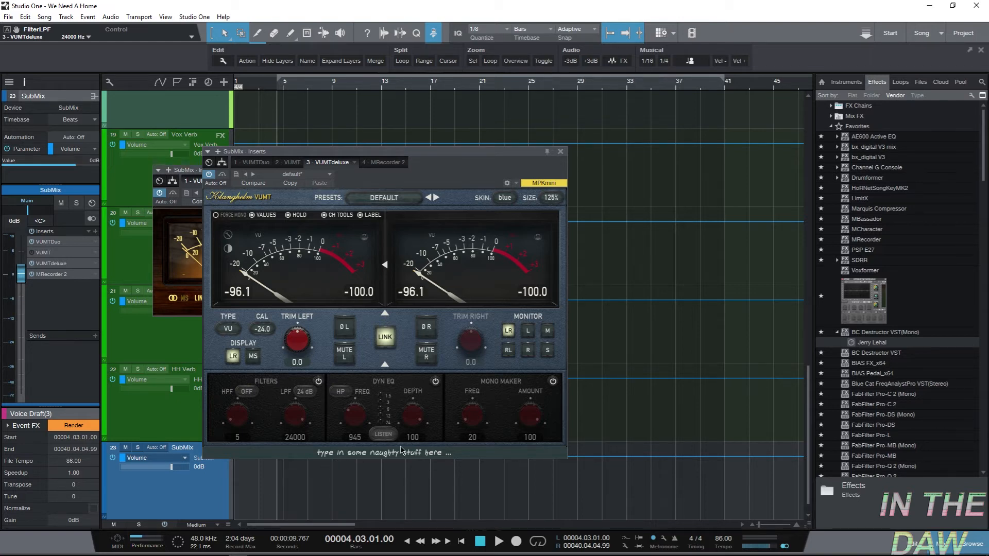
- Enable the Mono Maker, set its frequency to 80 Hz, and sweep its amount to 0% and back to 100%
left_click(553, 383)
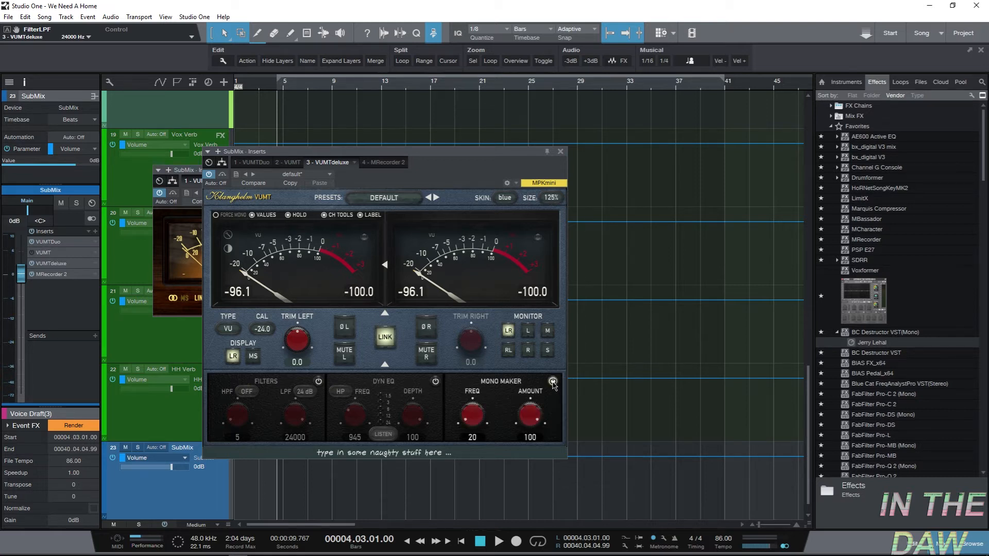
left_click(471, 423)
left_click_drag(474, 432, 469, 420)
double_click(468, 421)
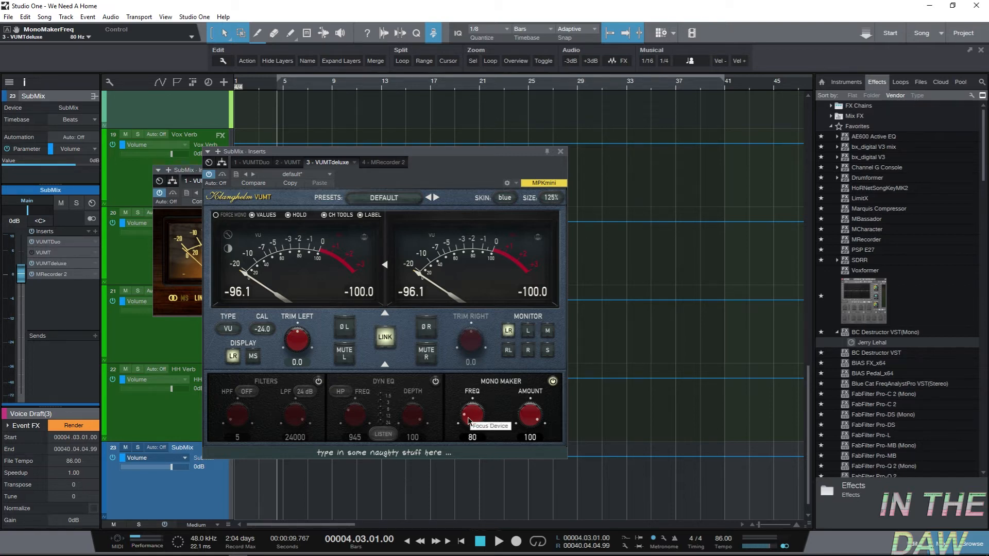
left_click_drag(533, 418, 536, 505)
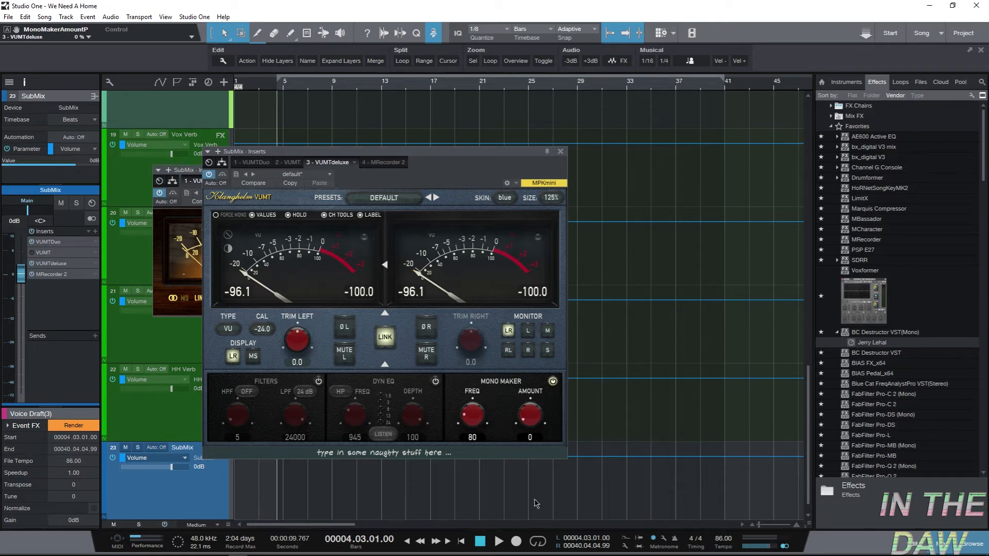
left_click_drag(596, 257, 622, 157)
- Move the VUMTdeluxe window higher, sweep the Mono Maker frequency and return it to 20 Hz, with the section switched off
left_click_drag(411, 163, 466, 95)
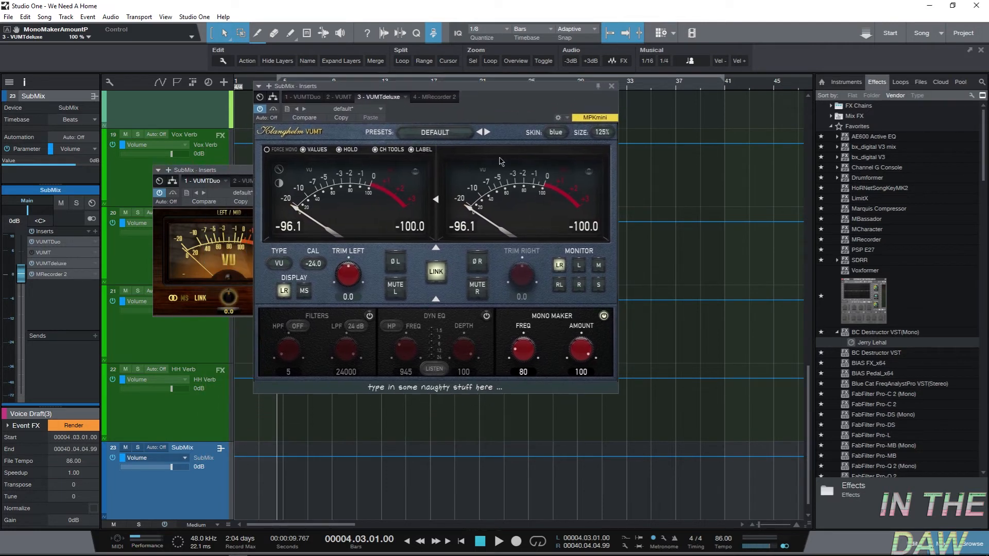
left_click_drag(533, 347, 569, 374)
left_click_drag(537, 360, 619, 203)
left_click_drag(535, 344, 538, 394)
left_click(608, 318)
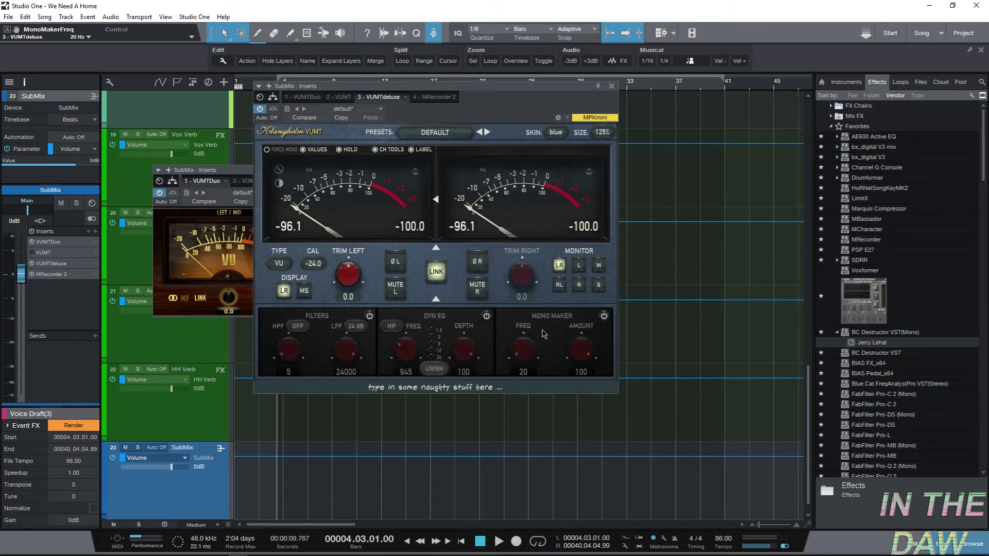
- Toggle Force Mono on the VUMTdeluxe and restore the dual-meter view
left_click(268, 154)
left_click(269, 150)
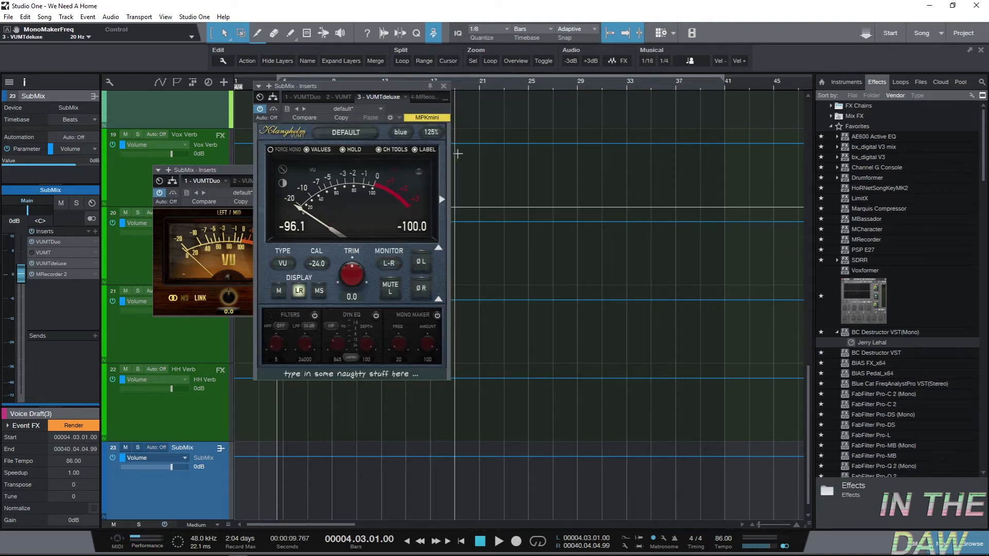
left_click(441, 200)
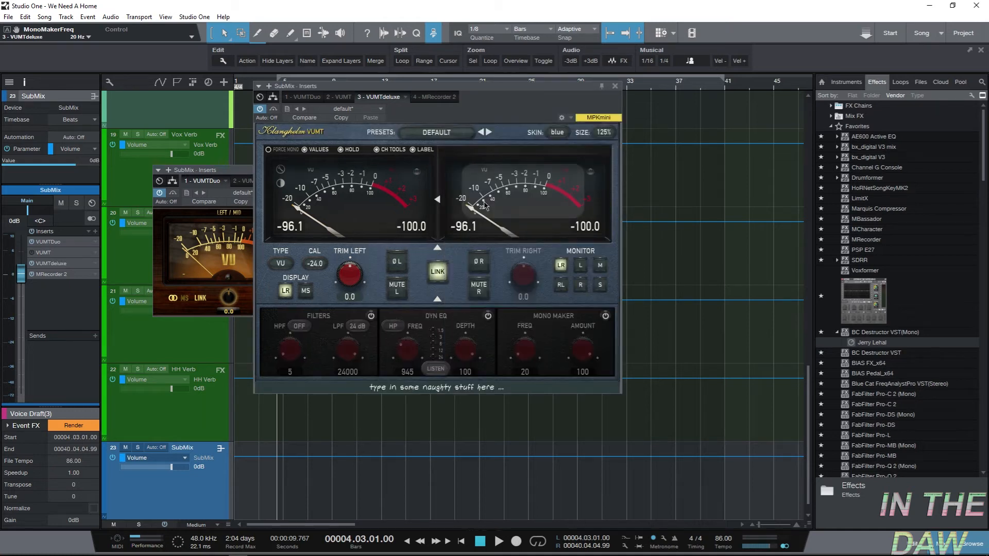
- Switch on the Dyn EQ section and try its filter types, including narrow band-pass, returning to HP
left_click(488, 316)
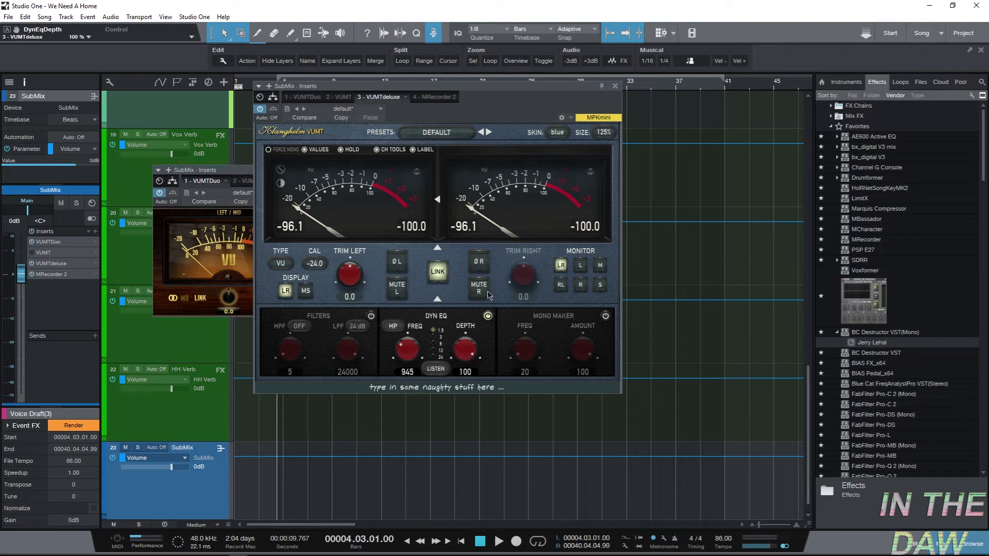
left_click(393, 326)
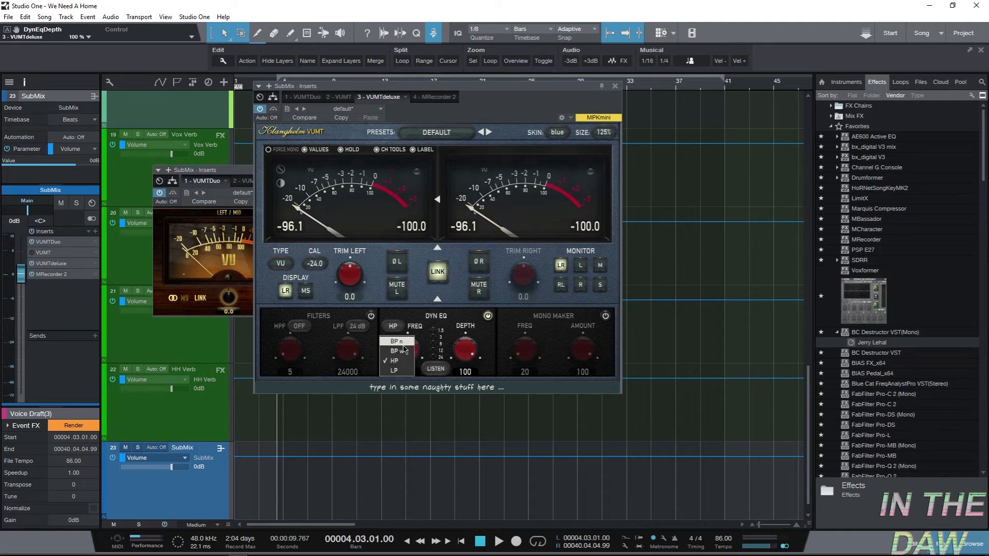
left_click(424, 317)
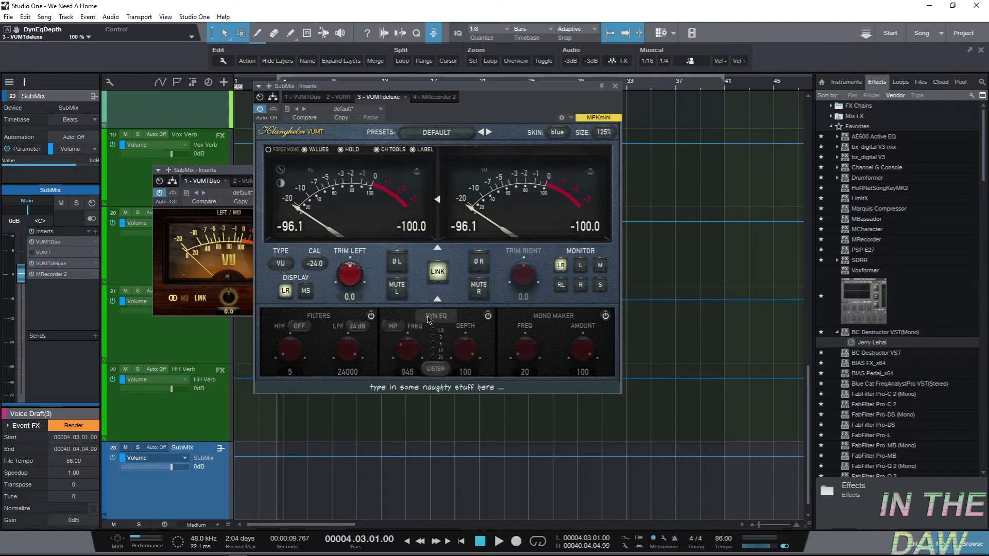
left_click(389, 328)
left_click(389, 328)
left_click(389, 327)
left_click(389, 327)
left_click(389, 328)
left_click(390, 329)
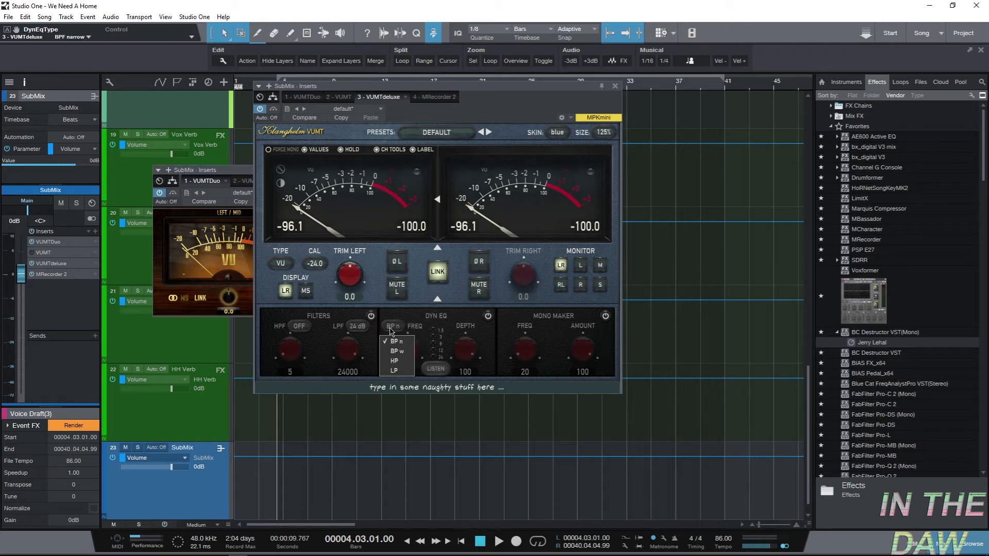
left_click(394, 361)
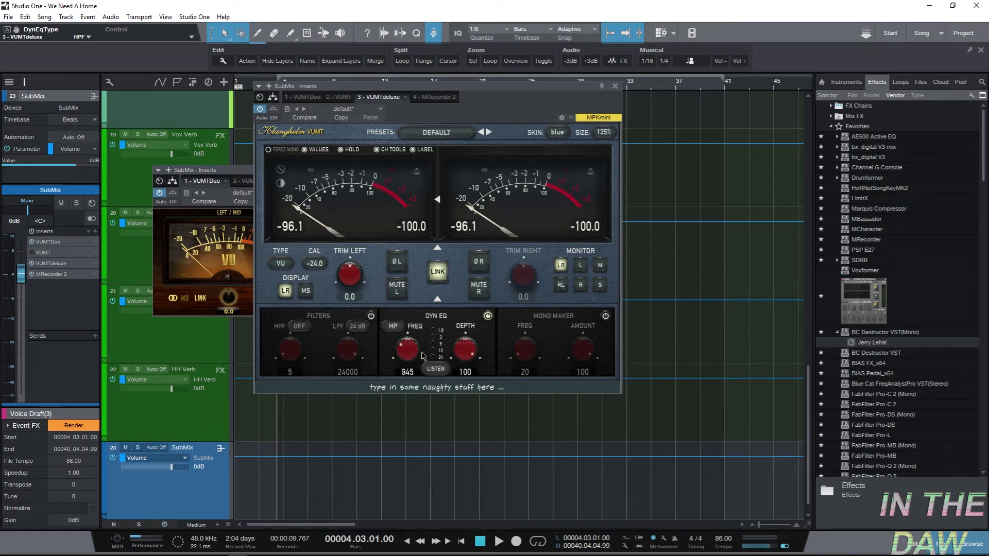
- Set the Dyn EQ filter to BP n, enable Listen, and tune the frequency to 144 Hz during playback
left_click(394, 326)
left_click(403, 341)
left_click(435, 369)
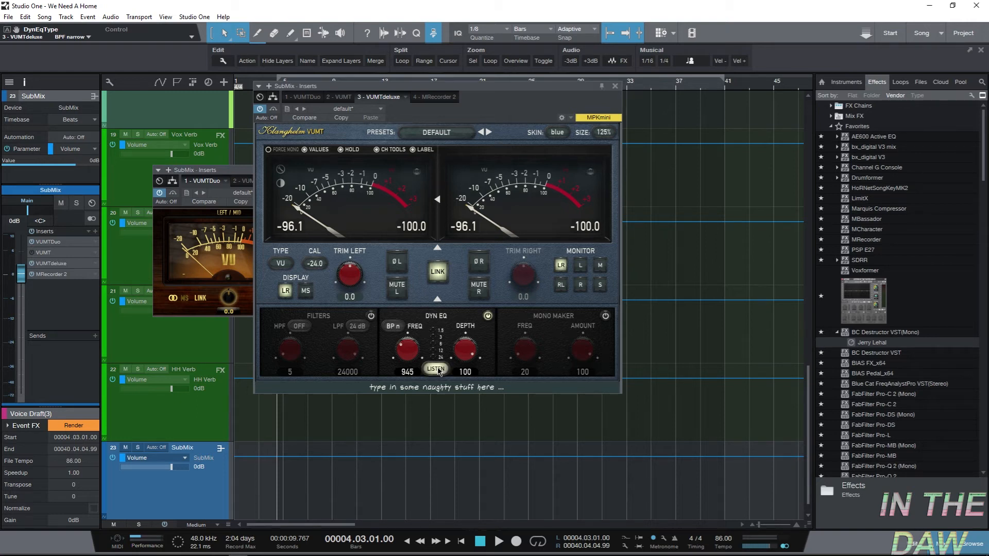
key("space")
left_click_drag(409, 352, 416, 379)
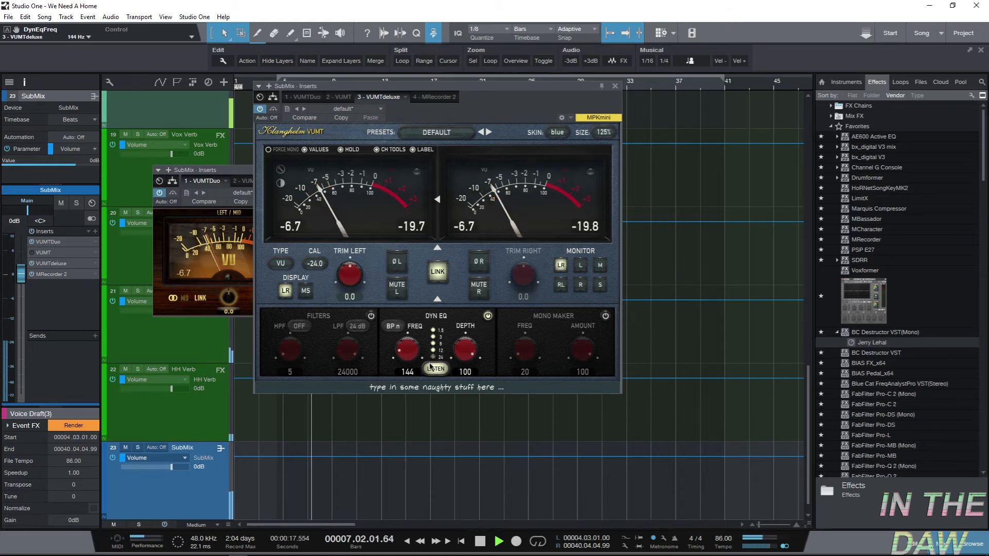
key("space")
- Turn off the Dyn EQ's Listen mode and lower its depth to 0%
left_click(435, 369)
left_click_drag(464, 347, 493, 384)
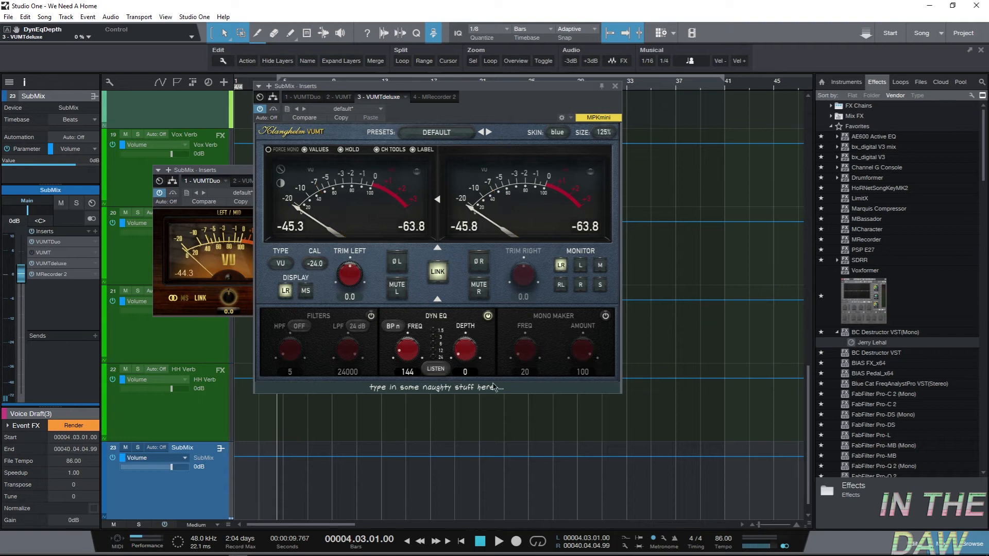
- Play the song and audition the 144 Hz Dyn EQ band at 100% depth, finishing with the depth at 57%
key("space")
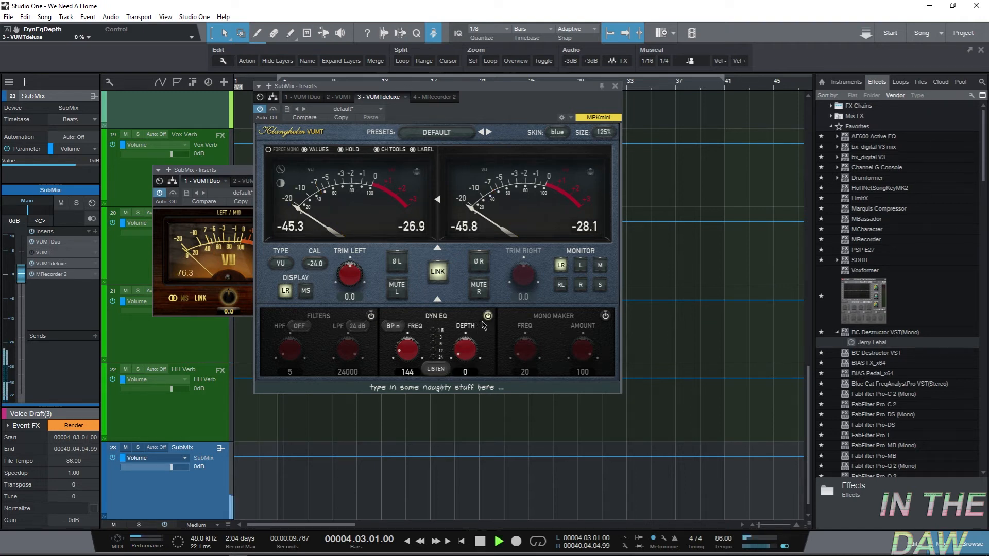
left_click_drag(473, 344, 469, 355)
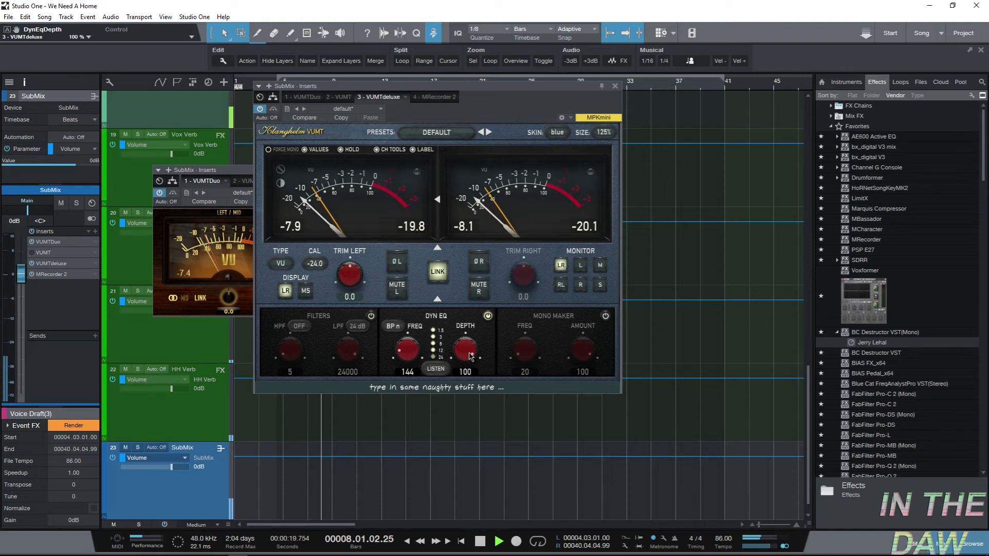
scroll(470, 356, "down", 11)
scroll(469, 356, "down", 1)
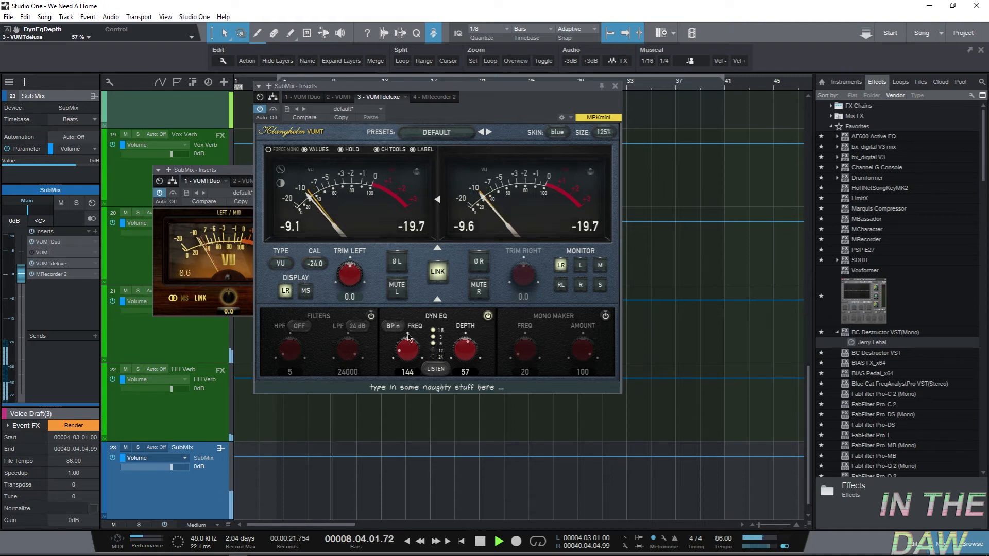
- Switch the Dyn EQ filter to HP, tune its frequency to 6400 Hz using Listen, and raise the depth to 100%
left_click(394, 327)
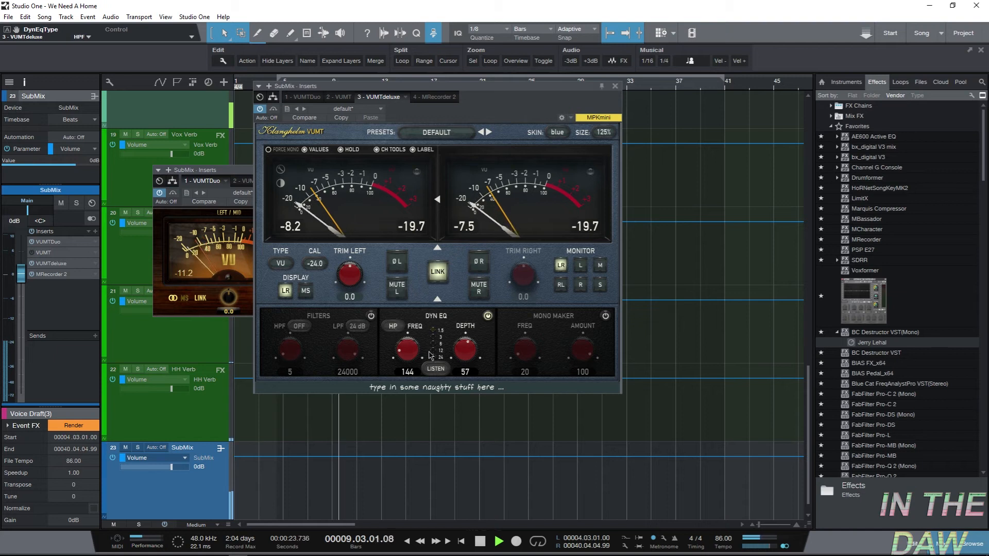
scroll(408, 325, "up", 10)
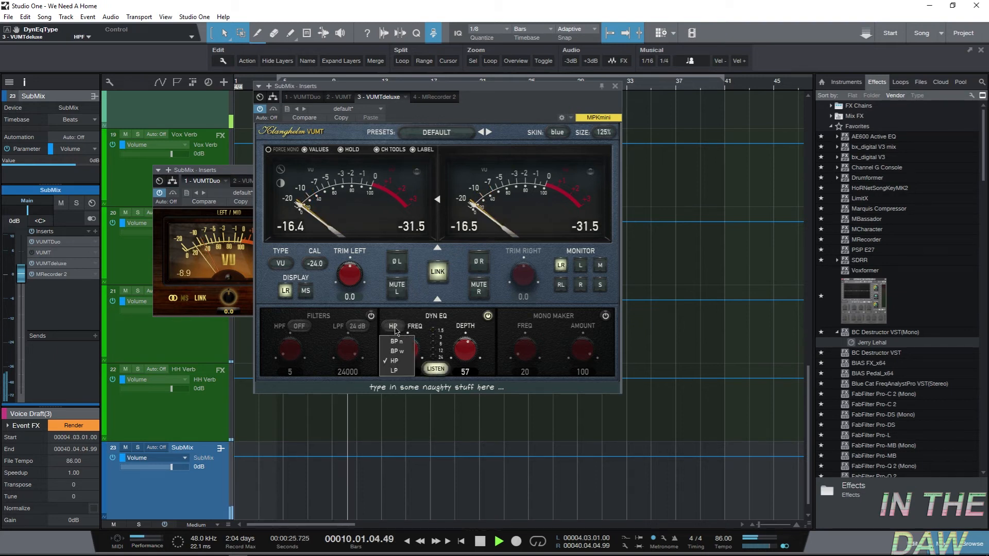
scroll(408, 326, "up", 15)
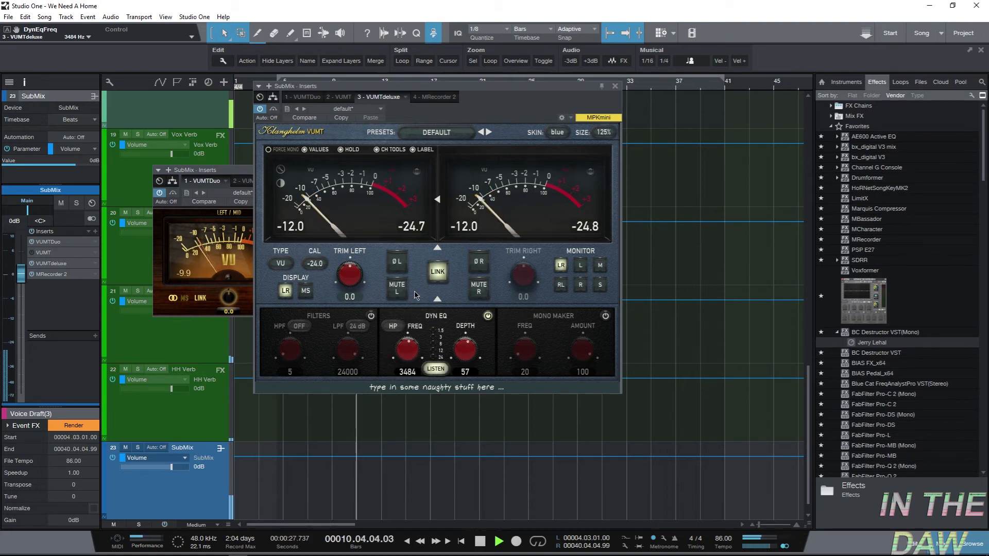
scroll(470, 340, "up", 10)
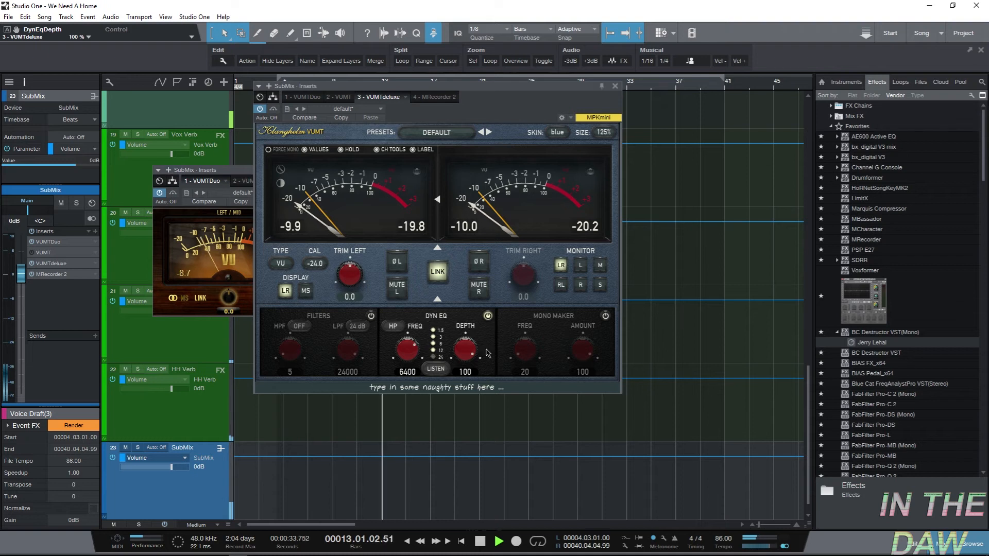
- Lower the Dyn EQ depth to 0% and raise its frequency to 10199 Hz
scroll(474, 354, "down", 8)
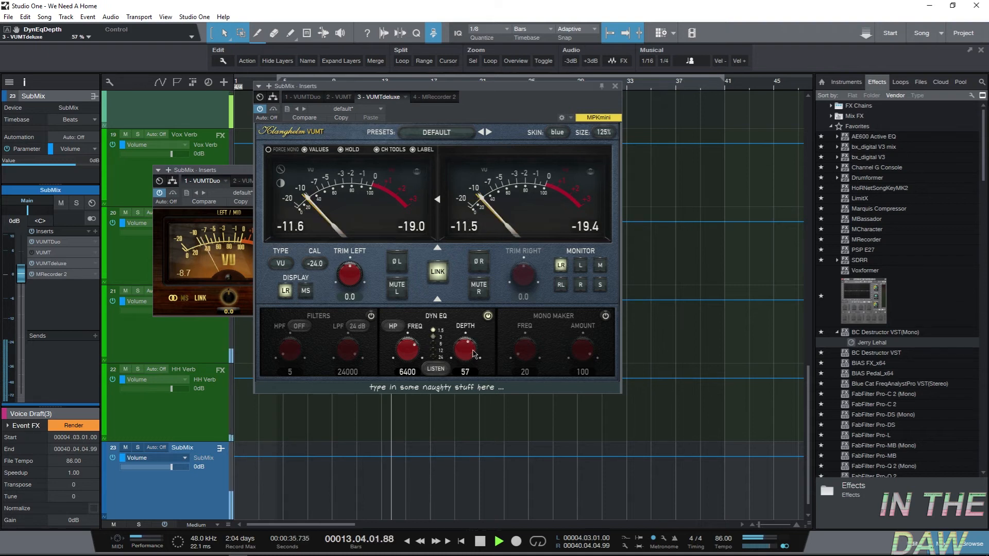
scroll(474, 353, "down", 10)
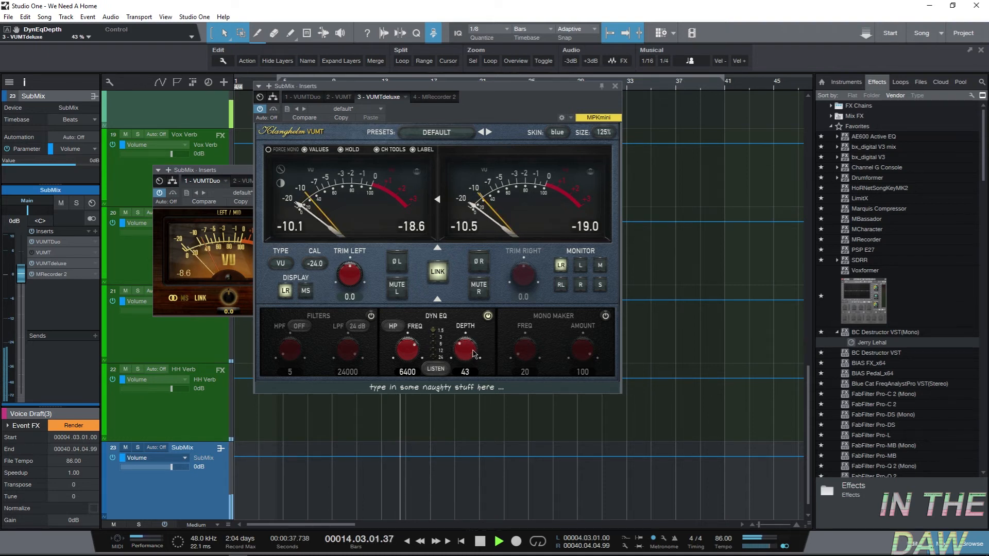
scroll(407, 350, "up", 5)
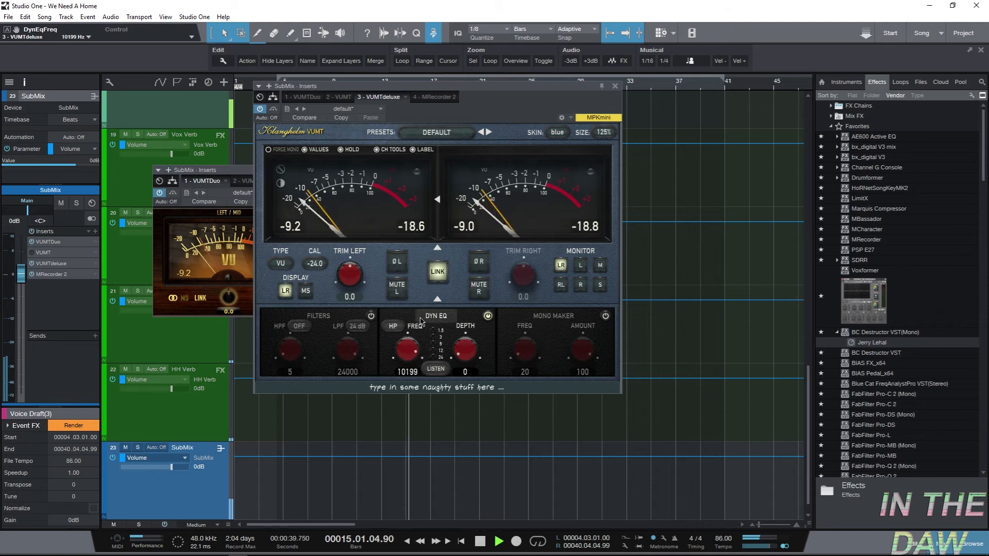
- Sweep the Dyn EQ depth up through 76% and back to 0%, stop playback, and switch the section off
scroll(466, 353, "up", 6)
scroll(469, 356, "up", 7)
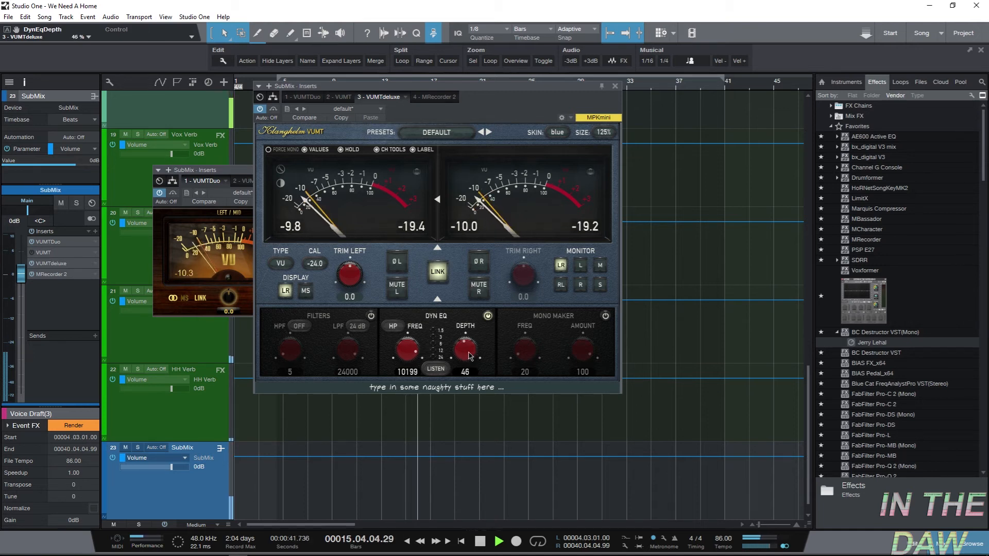
scroll(469, 355, "up", 1)
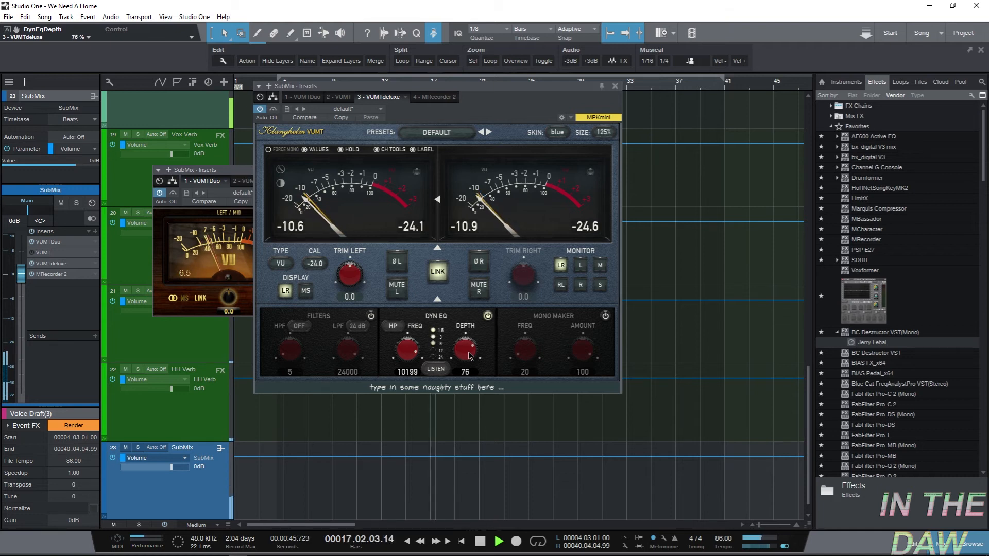
scroll(468, 355, "up", 6)
scroll(469, 355, "down", 10)
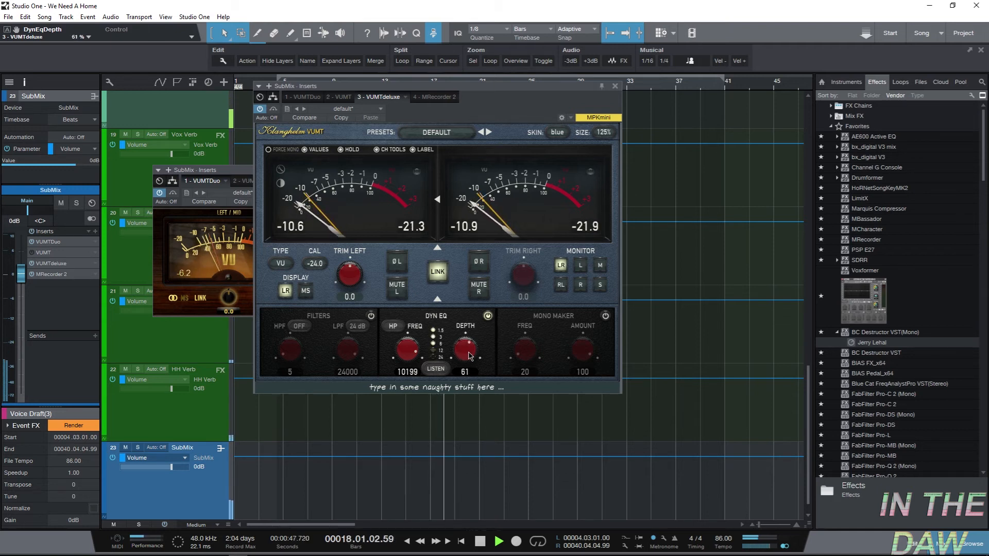
scroll(469, 356, "down", 2)
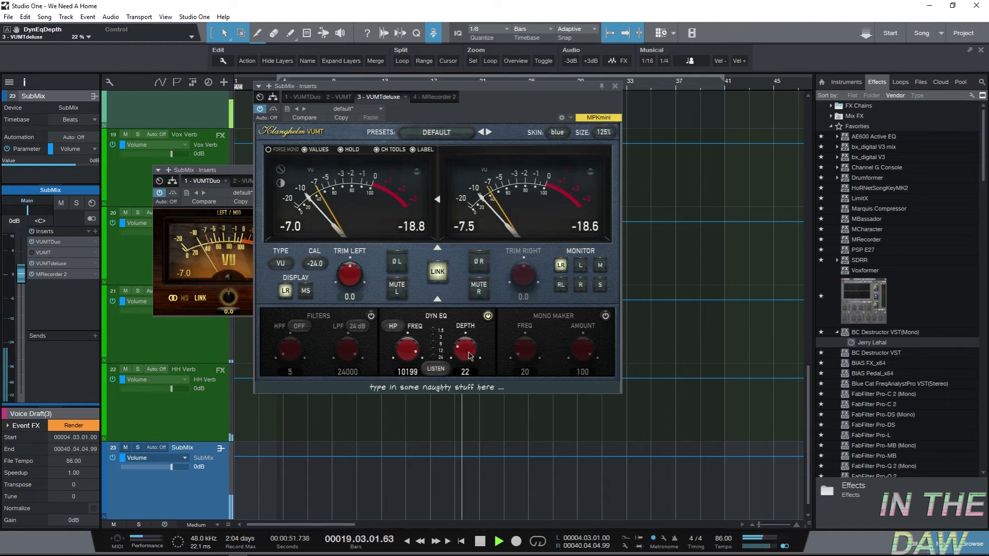
scroll(469, 355, "down", 8)
key("space")
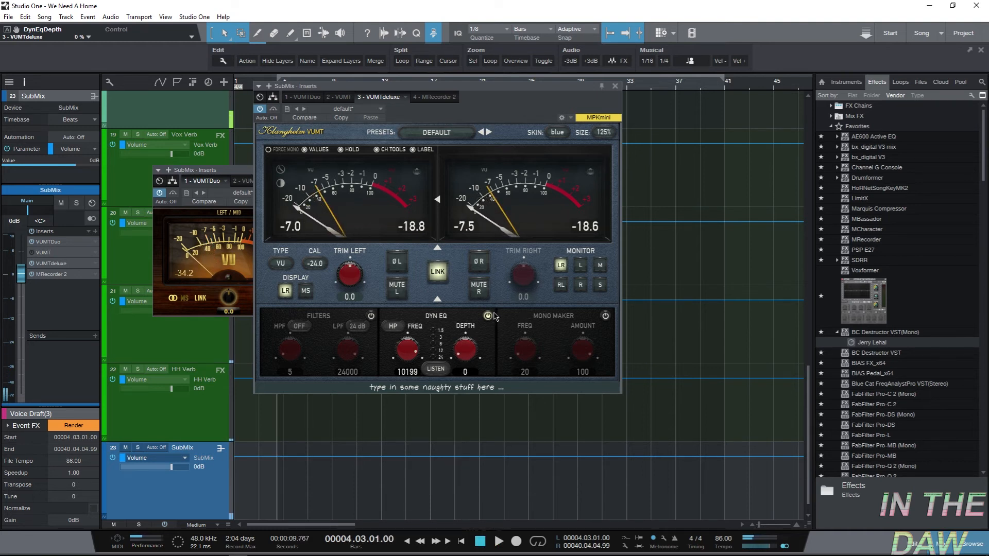
left_click(488, 316)
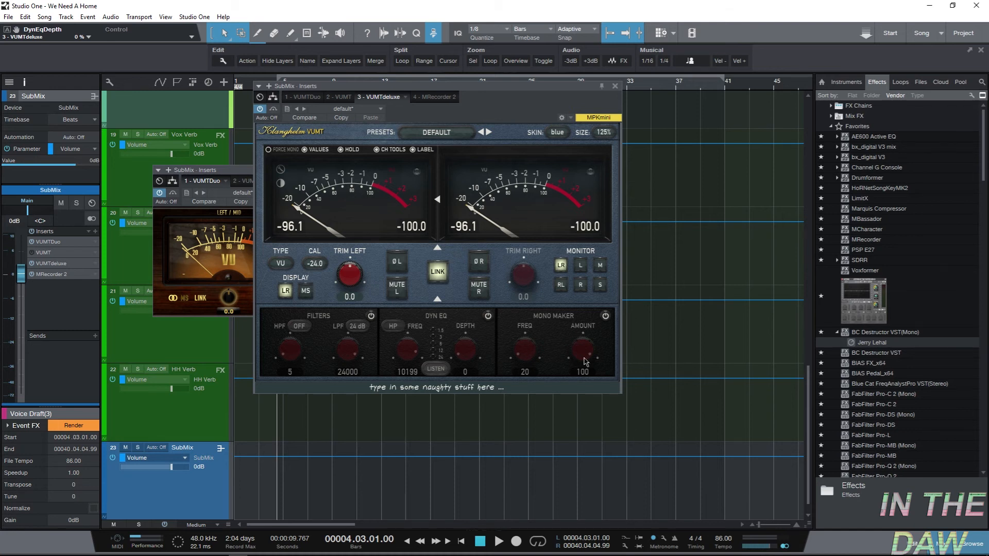
- Switch on the Mono Maker, set its frequency to 115 Hz, and switch the section off again
left_click(553, 316)
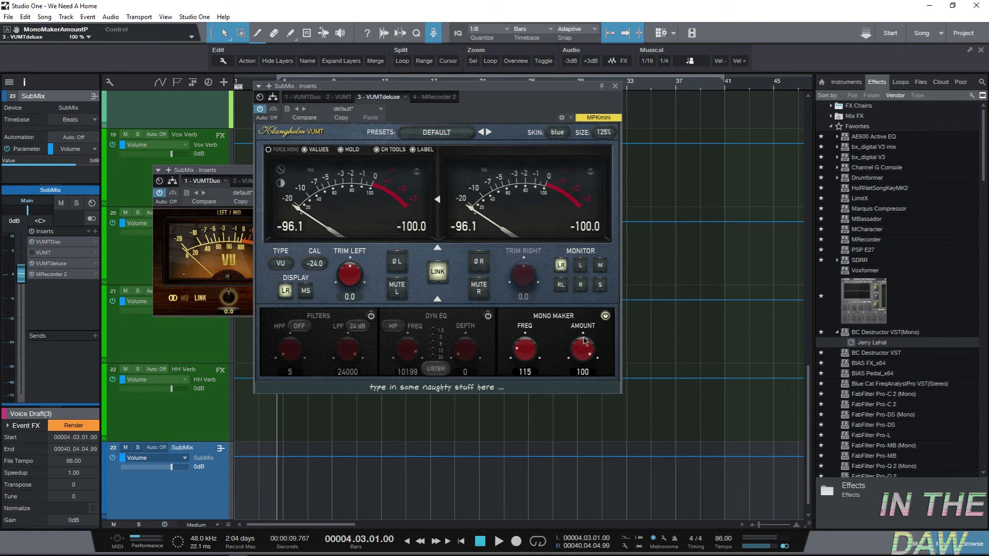
left_click(555, 317)
- Toggle the Dyn EQ and Filters sections on and off again
left_click(443, 317)
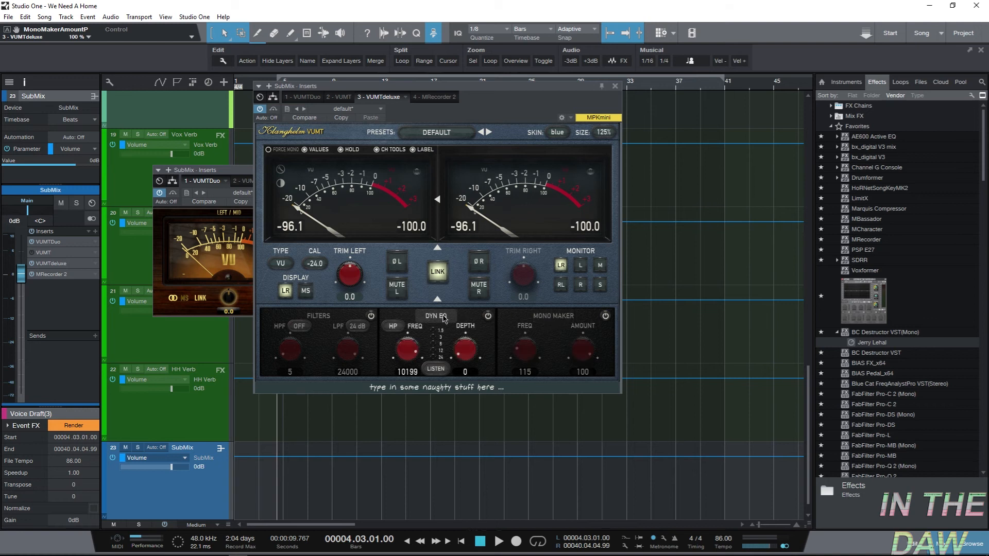
left_click(488, 316)
left_click(371, 316)
left_click(371, 316)
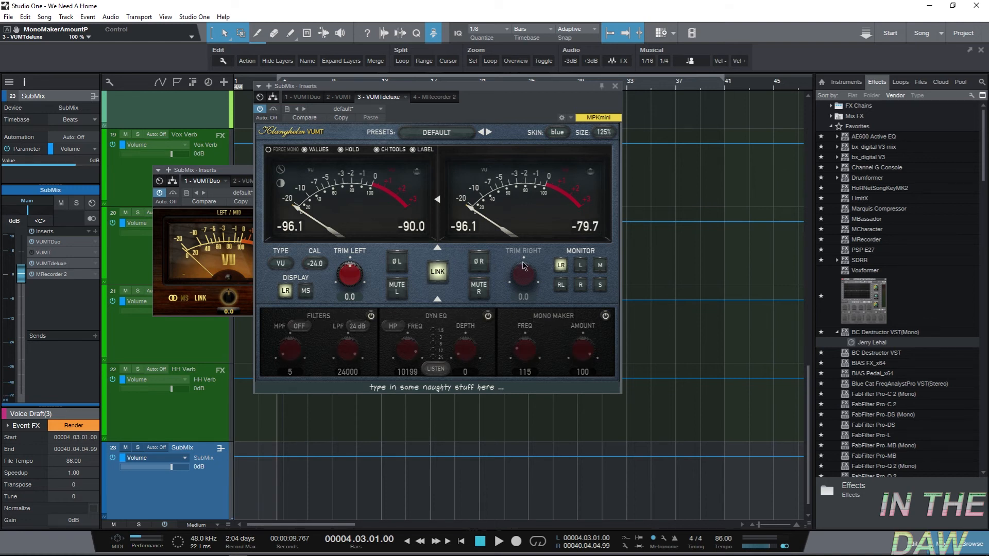